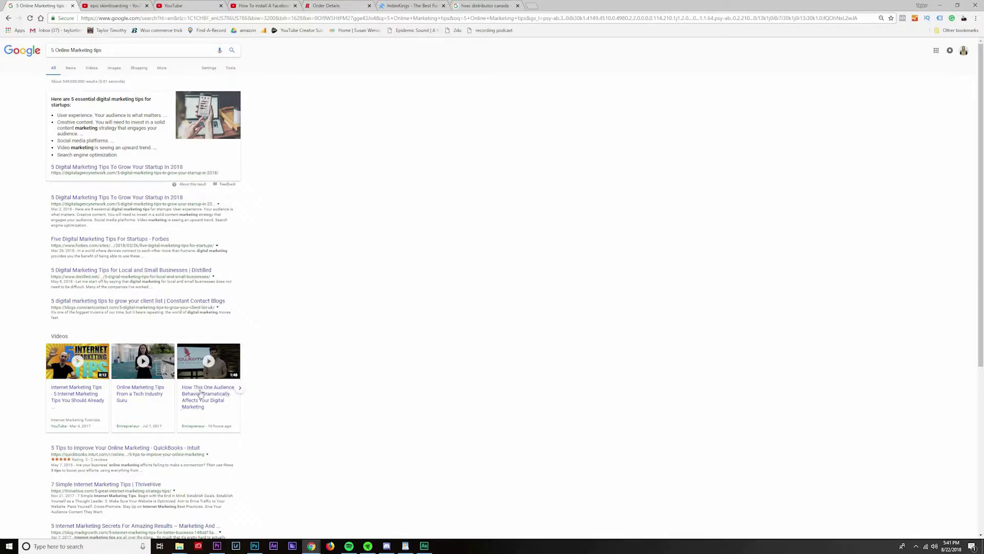
Step: Switch to the YouTube 'epic skimboarding' results and select the search query text
{"action": "left_click", "coordinate": [240, 391]}
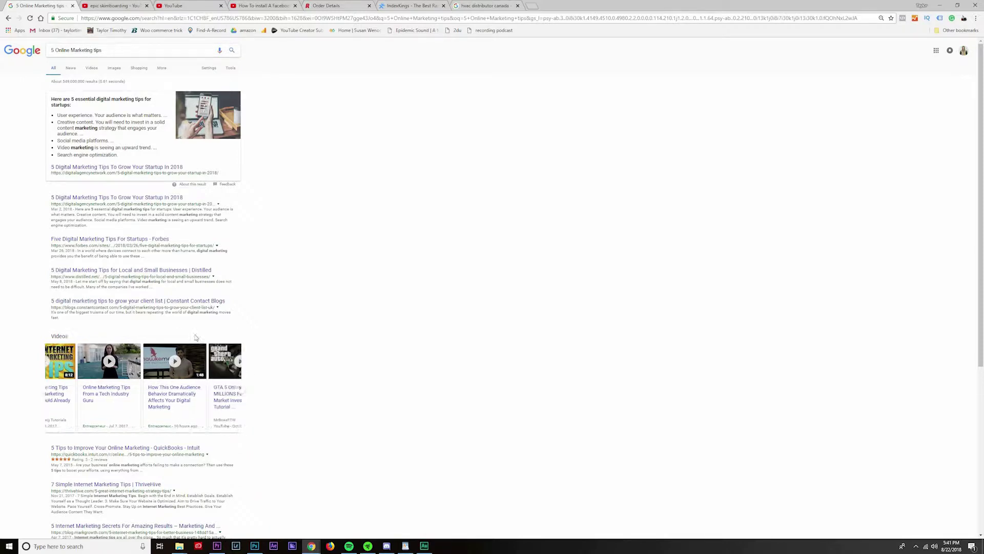
{"action": "left_click", "coordinate": [133, 5]}
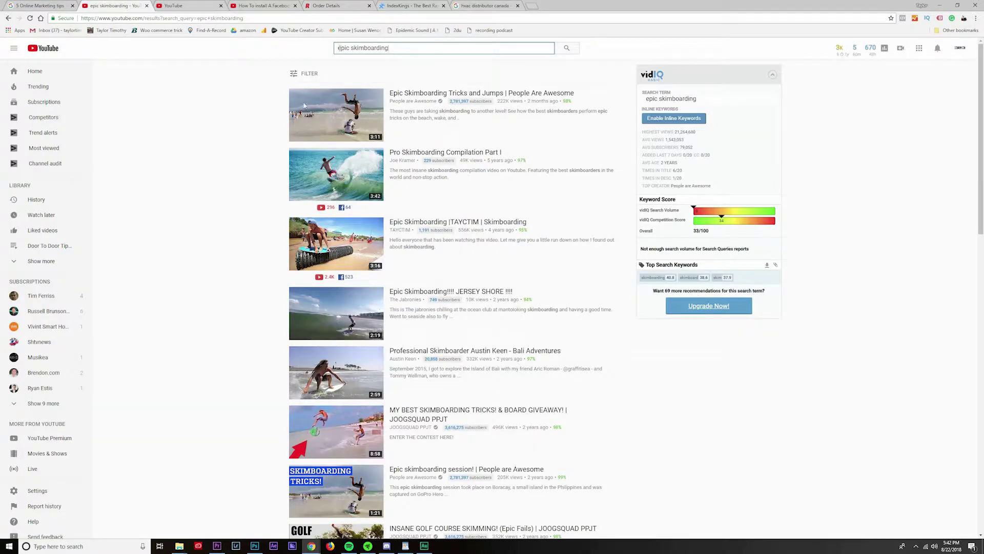
{"action": "left_click_drag", "start_coordinate": [338, 48], "coordinate": [389, 48]}
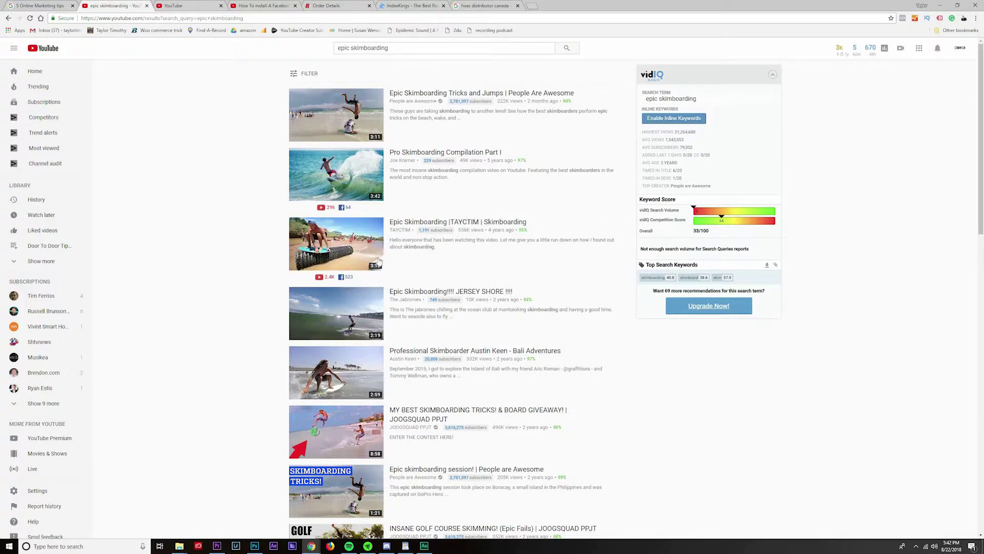
{"action": "mouse_move", "coordinate": [336, 115]}
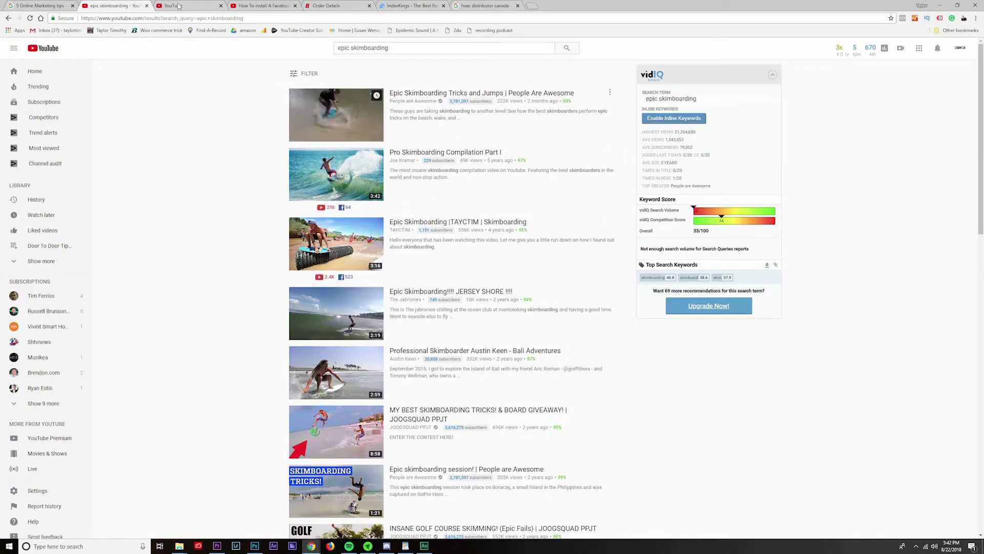
Step: Go to the Creator Studio dashboard and list the channel's uploaded videos
{"action": "key", "text": "ctrl+Tab"}
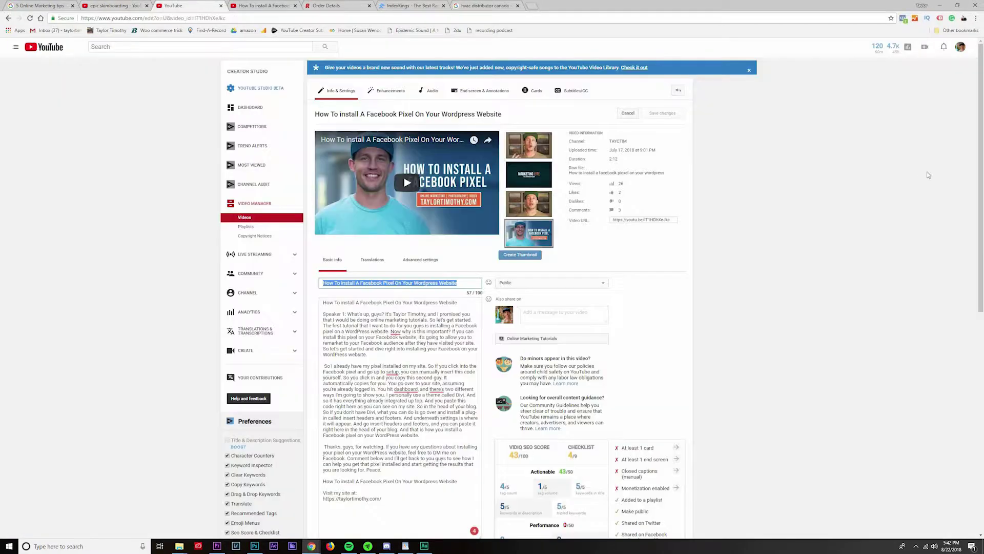
{"action": "left_click", "coordinate": [960, 47]}
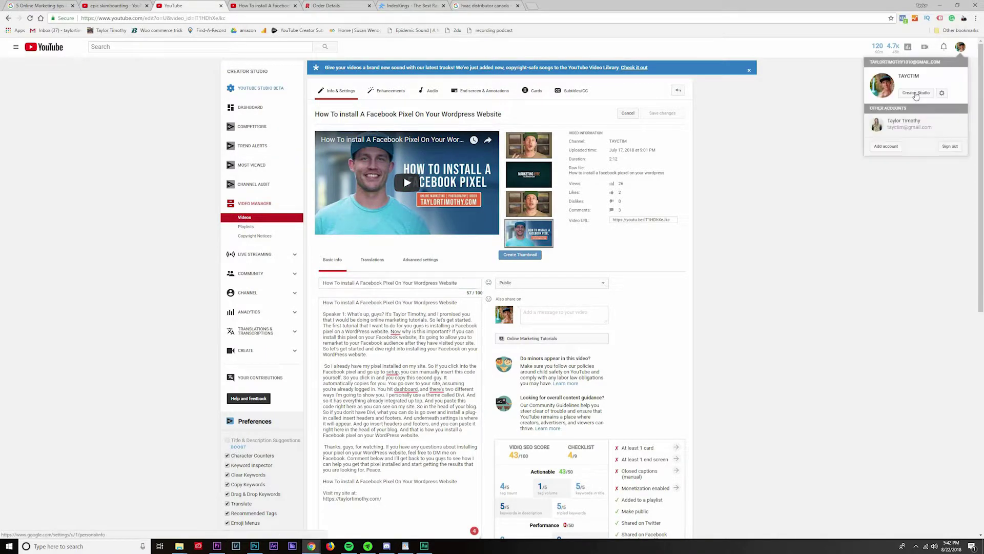
{"action": "left_click", "coordinate": [882, 123]}
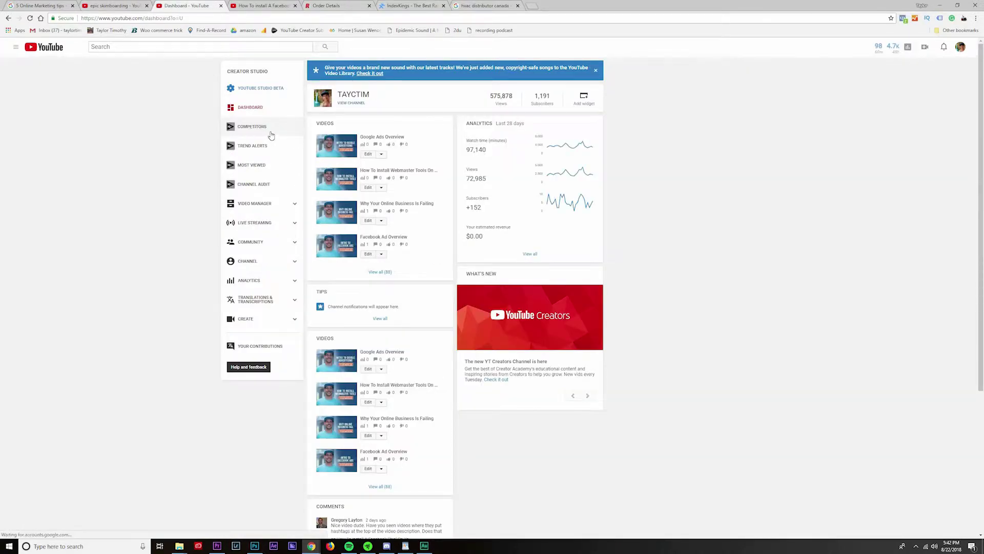
{"action": "left_click", "coordinate": [261, 203]}
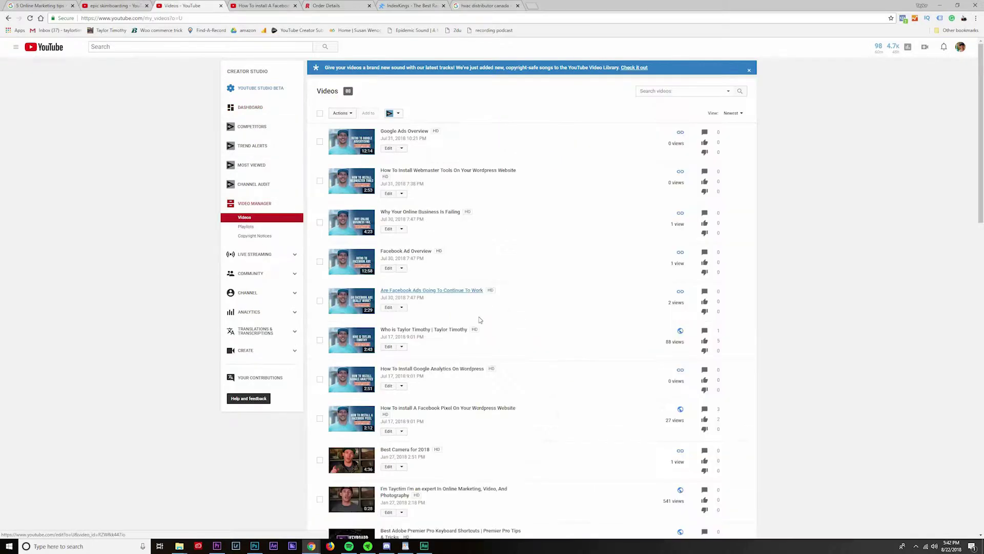
Step: Open the Facebook Pixel video for editing and copy its title text
{"action": "left_click", "coordinate": [473, 410]}
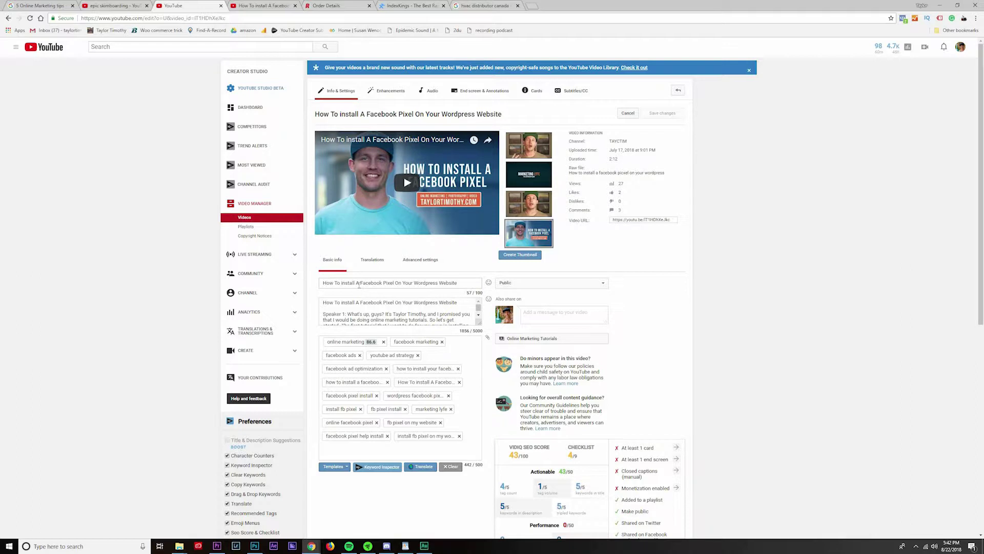
{"action": "left_click", "coordinate": [358, 284]}
{"action": "key", "text": "ctrl+a"}
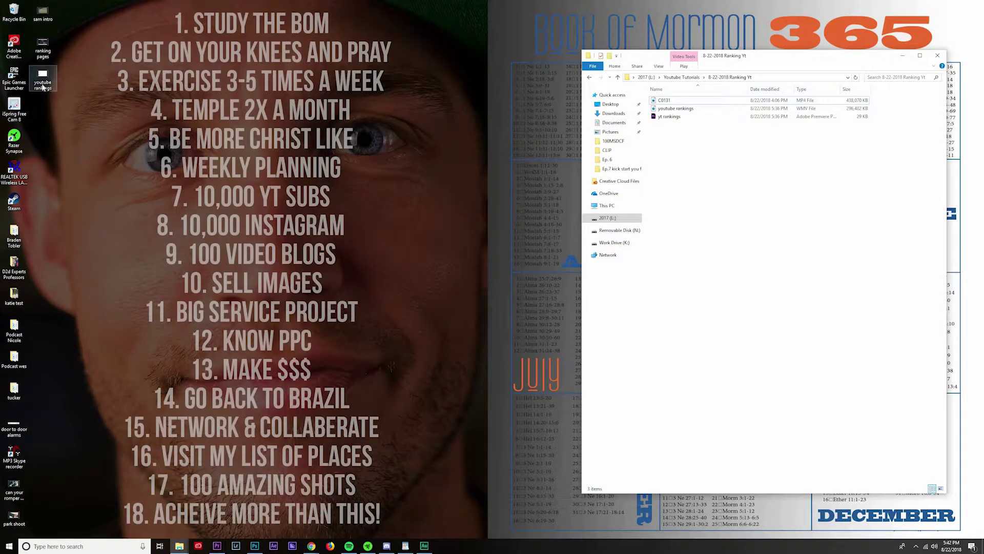
Step: Rename the desktop 'youtube rankings' file to the pasted Facebook Pixel video title
{"action": "left_click", "coordinate": [44, 86]}
{"action": "right_click", "coordinate": [43, 86]}
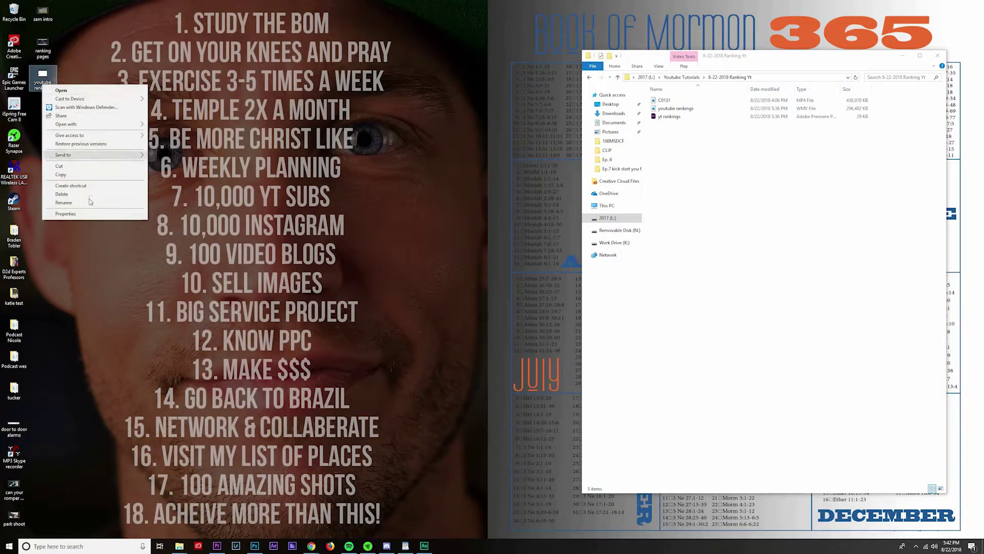
{"action": "left_click", "coordinate": [89, 202]}
{"action": "type", "text": "How To install A Facebook Pixel On Your Wordpress Website"}
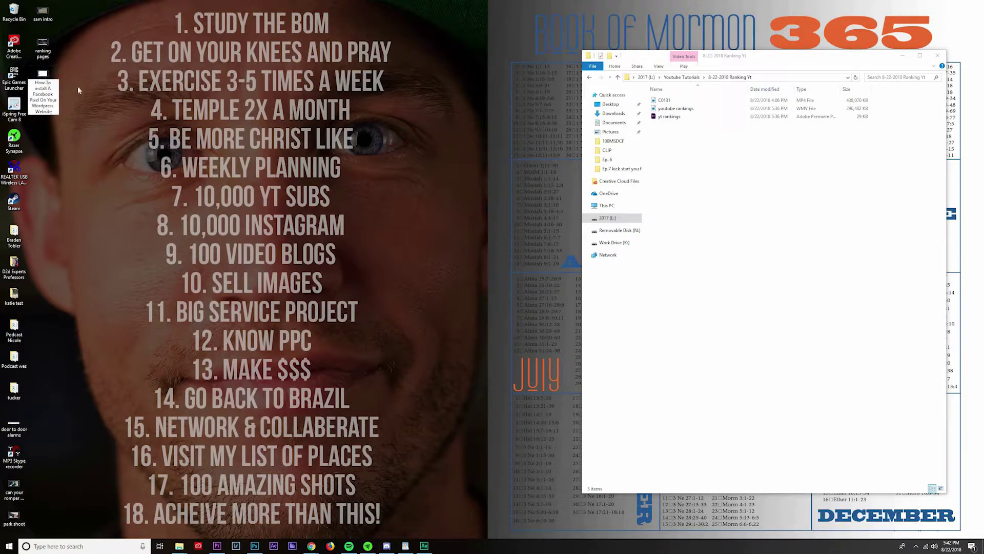
{"action": "key", "text": "Return"}
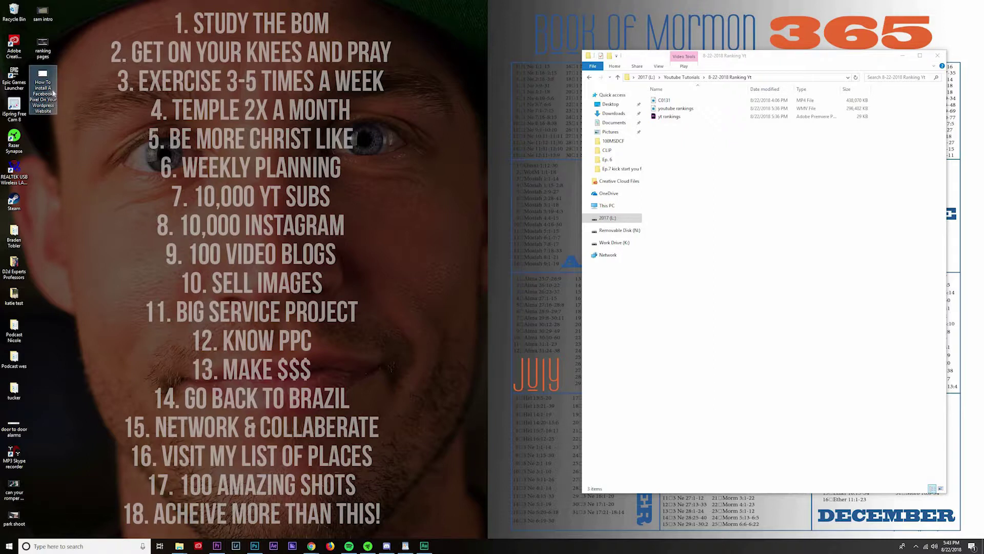
Step: Return to the Facebook Pixel video's Creator Studio edit page in Chrome
{"action": "left_click", "coordinate": [310, 545]}
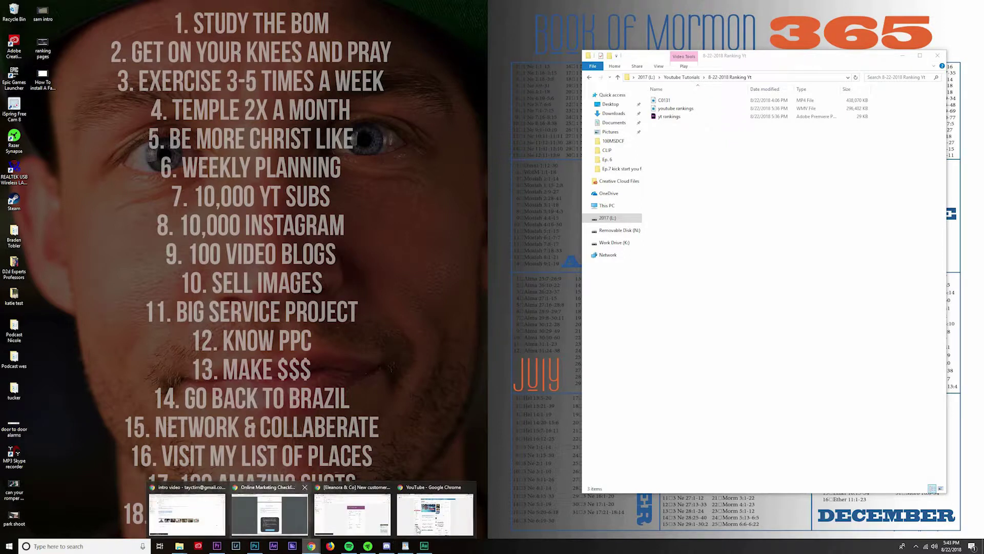
{"action": "left_click", "coordinate": [435, 511]}
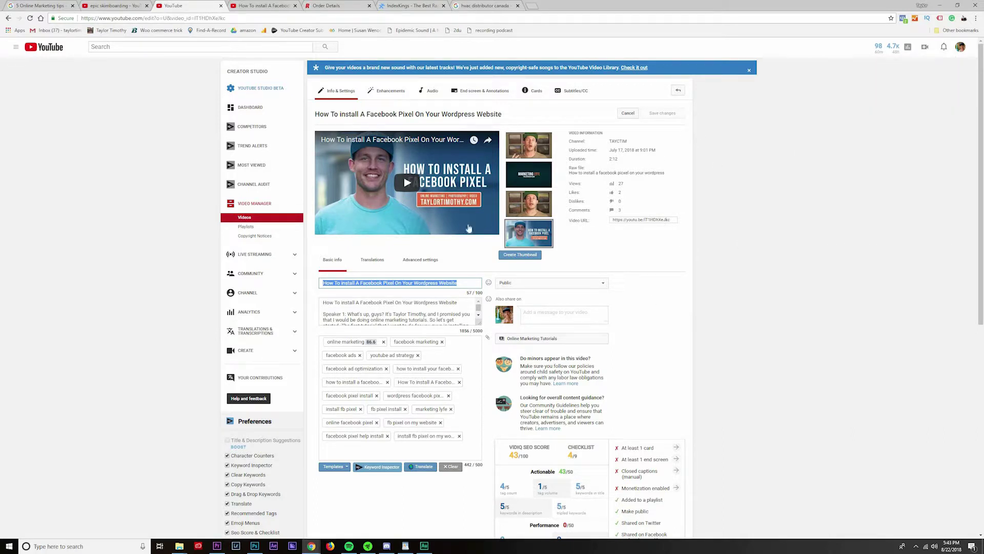
Step: Copy the video's URL and bring the Rev Order Details page to the front
{"action": "left_click", "coordinate": [641, 218]}
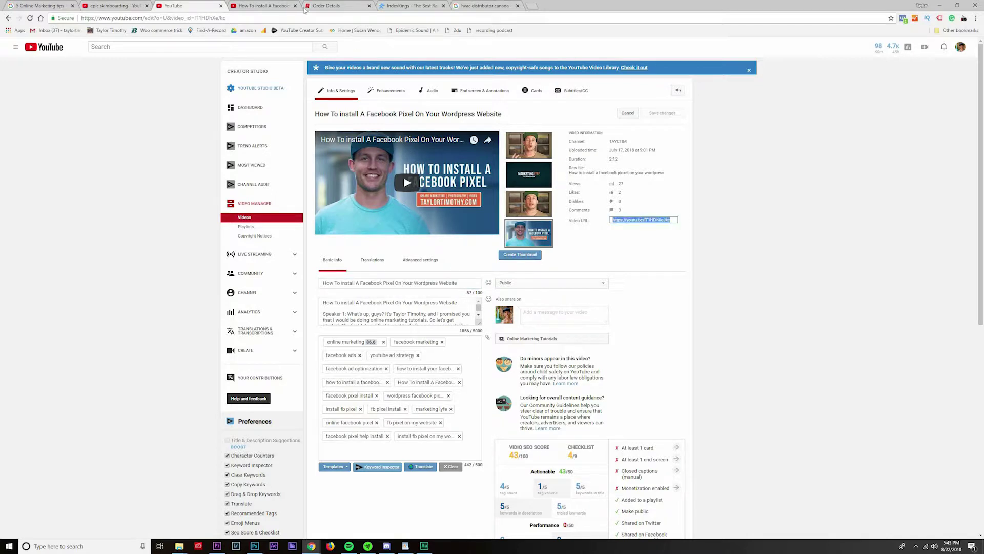
{"action": "left_click_drag", "start_coordinate": [319, 6], "coordinate": [265, 8]}
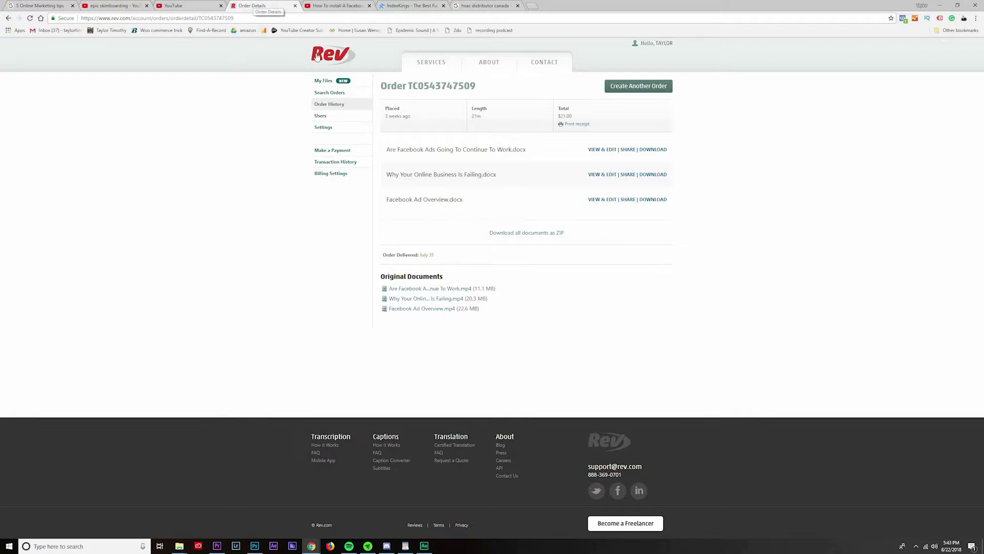
Step: Start a new Rev transcription order with the pasted Facebook Pixel video link
{"action": "left_click", "coordinate": [652, 45]}
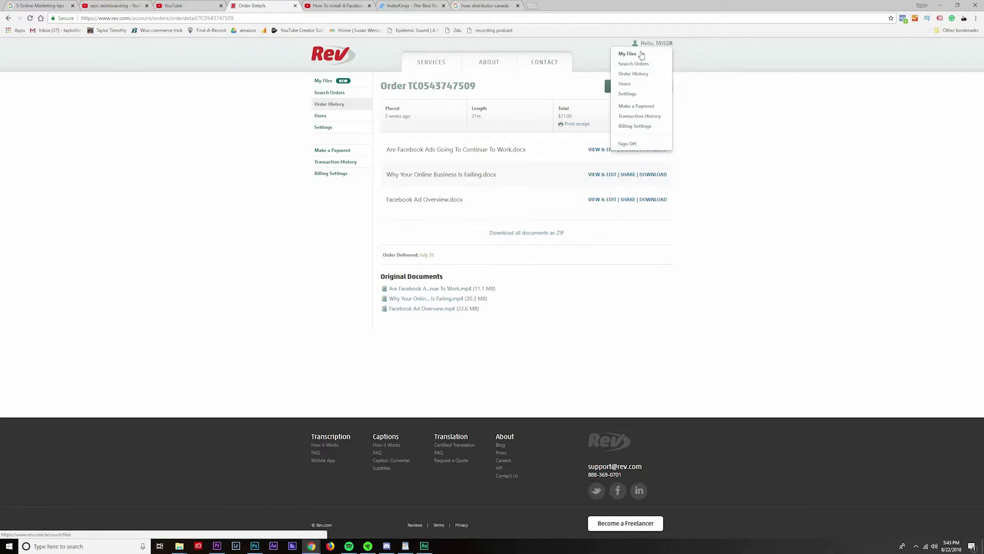
{"action": "left_click", "coordinate": [641, 56]}
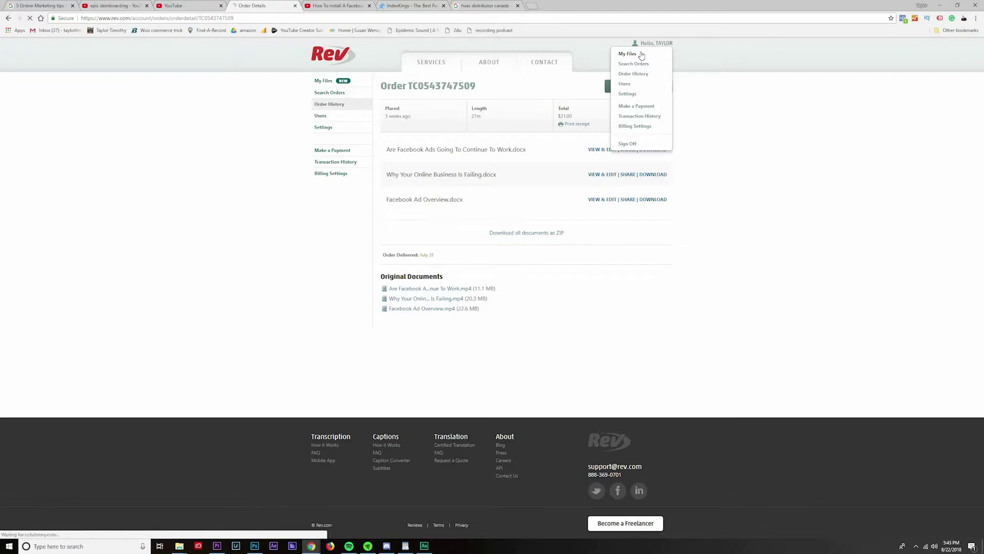
{"action": "left_click", "coordinate": [644, 88]}
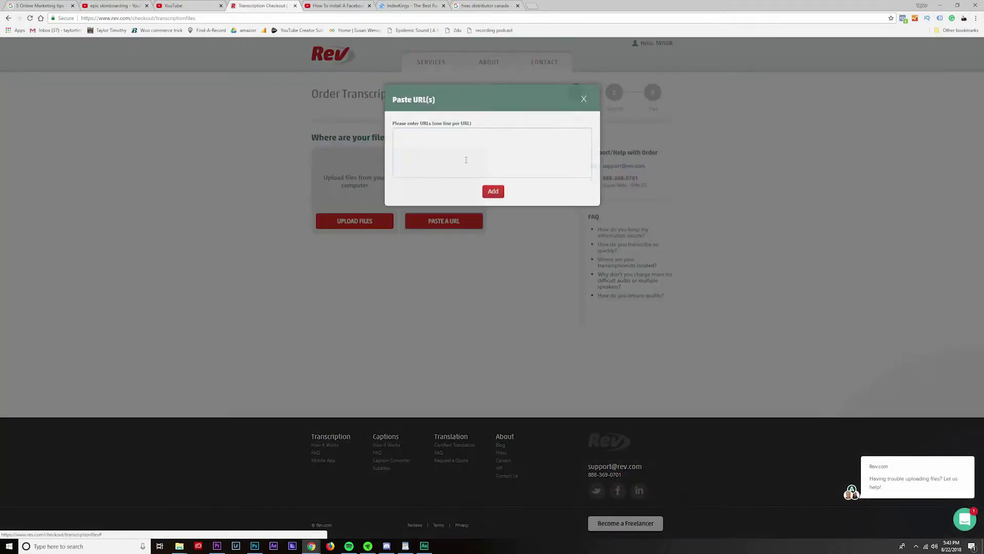
{"action": "type", "text": "https://youtu.be/IT1HDhXeJkc"}
{"action": "left_click", "coordinate": [494, 195]}
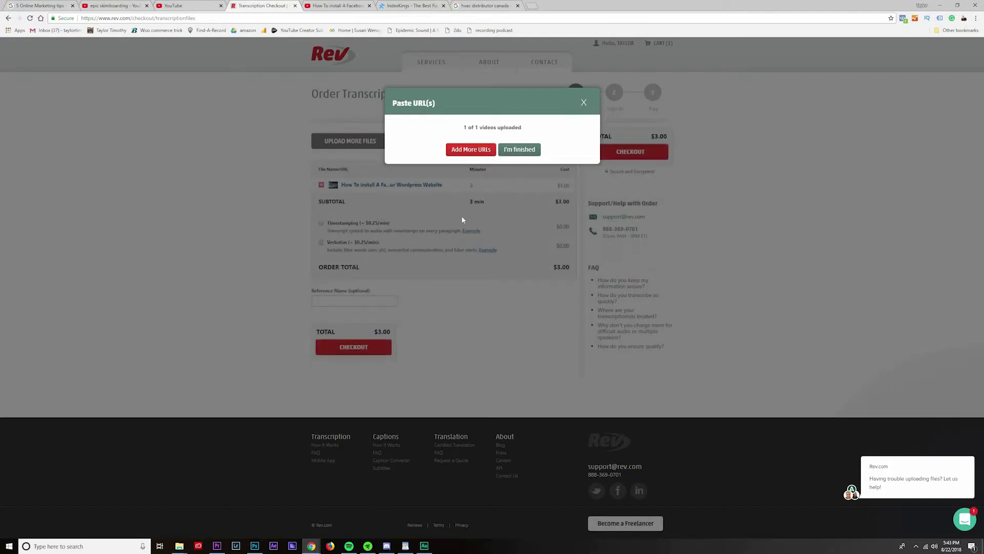
{"action": "left_click", "coordinate": [370, 318]}
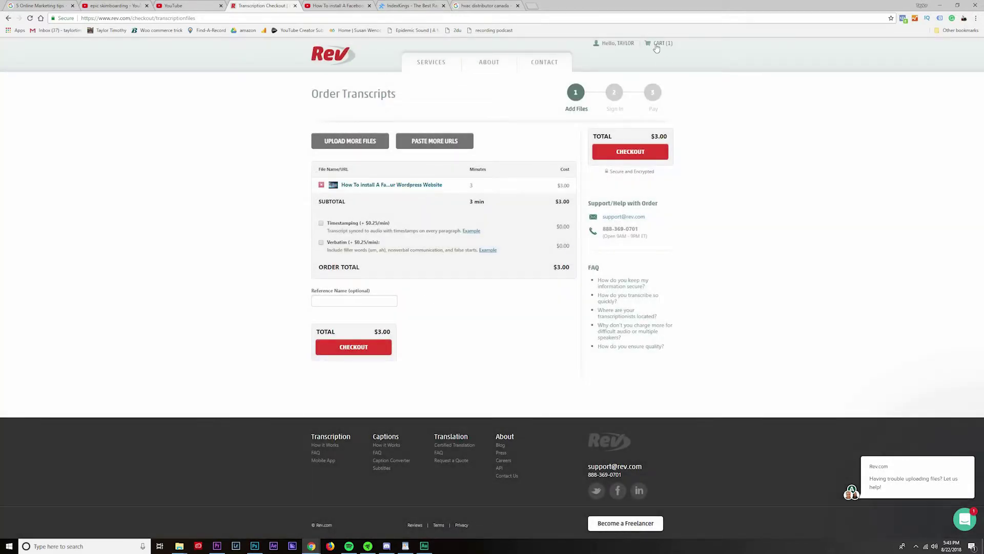
{"action": "mouse_move", "coordinate": [615, 43]}
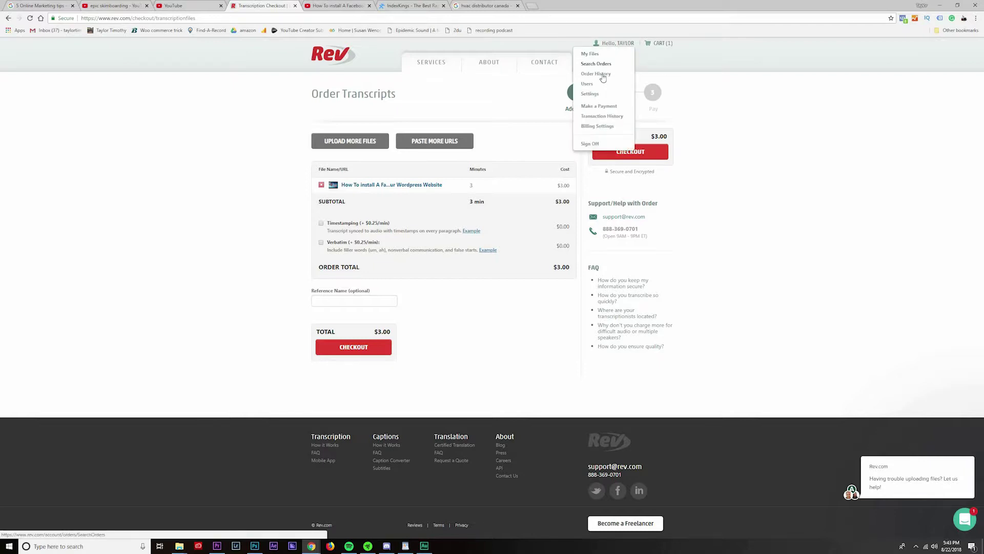
{"action": "left_click", "coordinate": [602, 74]}
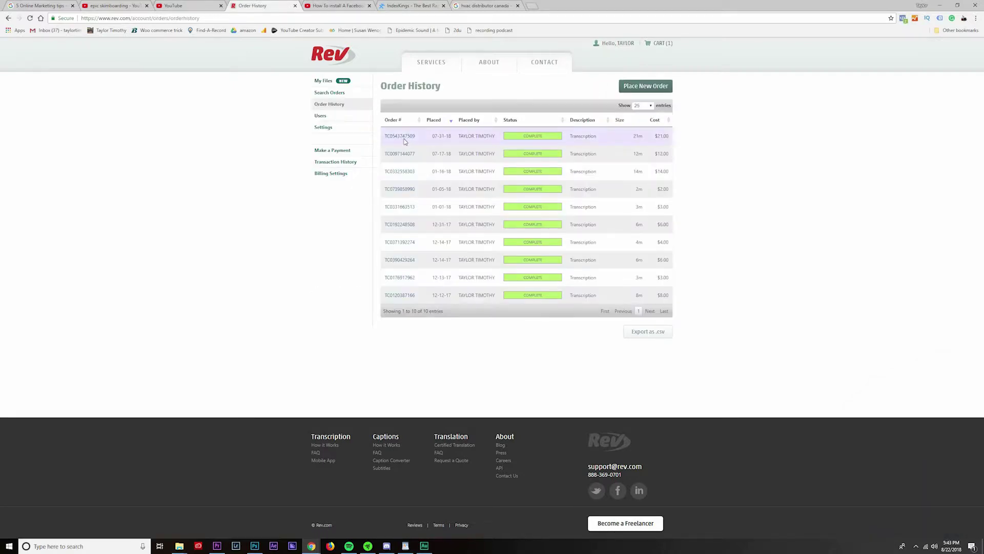
{"action": "left_click", "coordinate": [404, 141]}
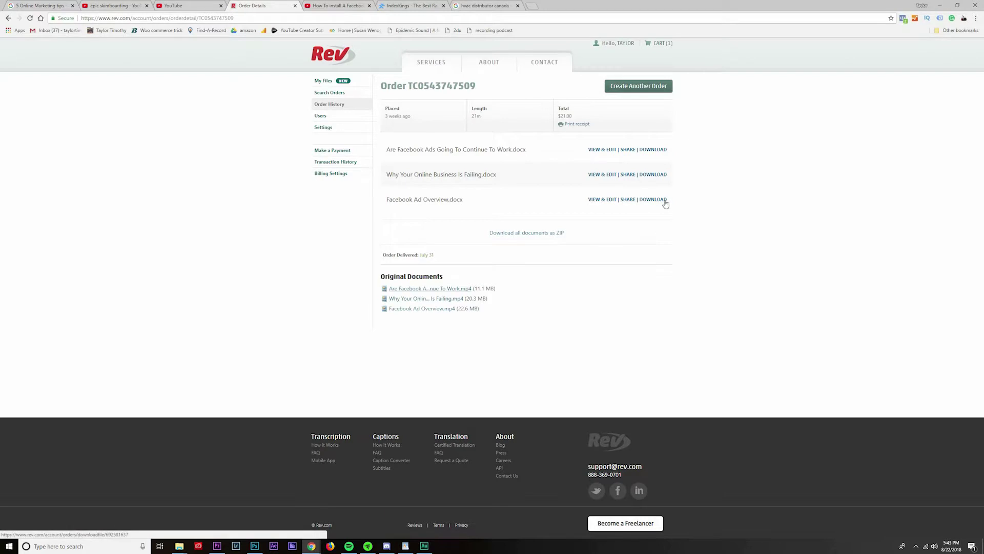
{"action": "left_click", "coordinate": [665, 200]}
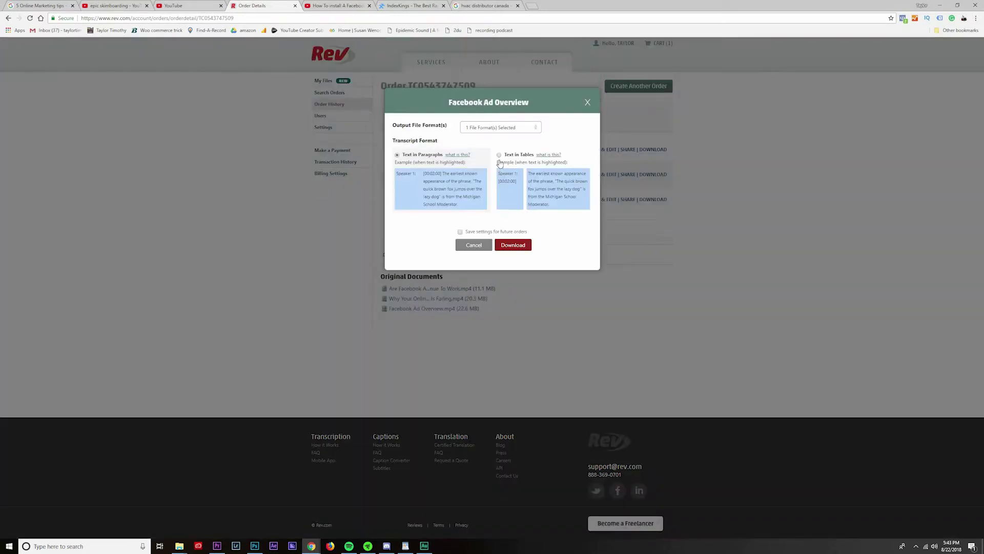
{"action": "left_click", "coordinate": [521, 246]}
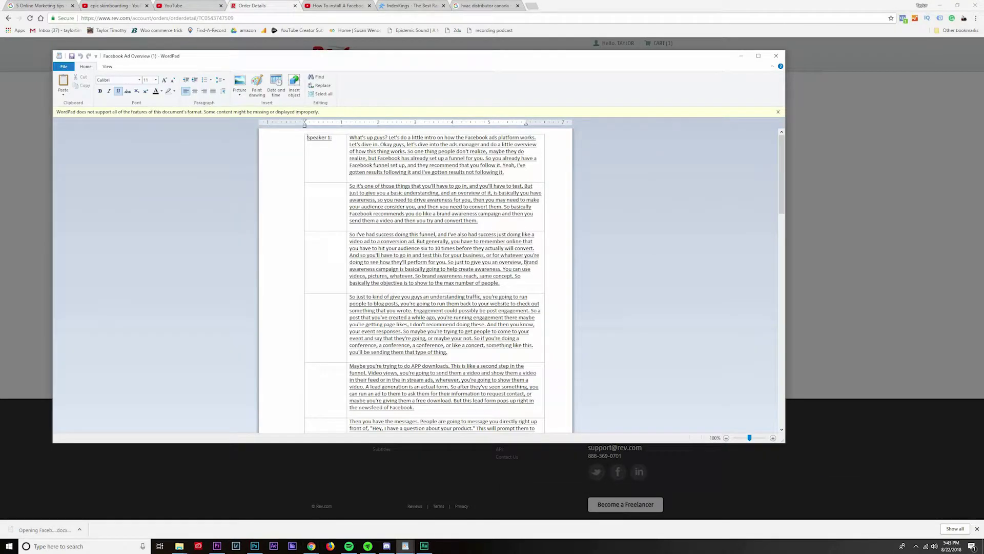
{"action": "left_click_drag", "start_coordinate": [350, 137], "coordinate": [416, 315]}
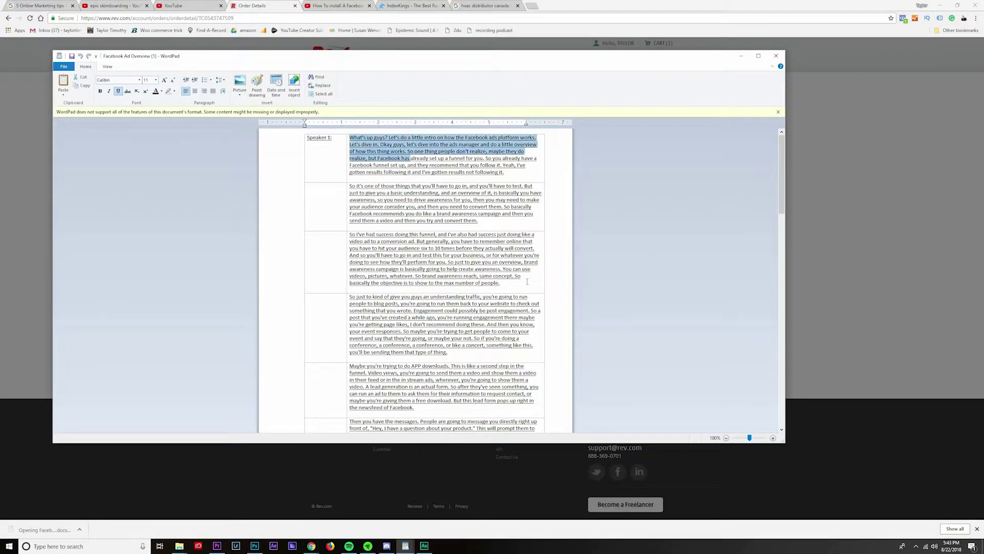
{"action": "left_click_drag", "start_coordinate": [530, 326], "coordinate": [560, 435]}
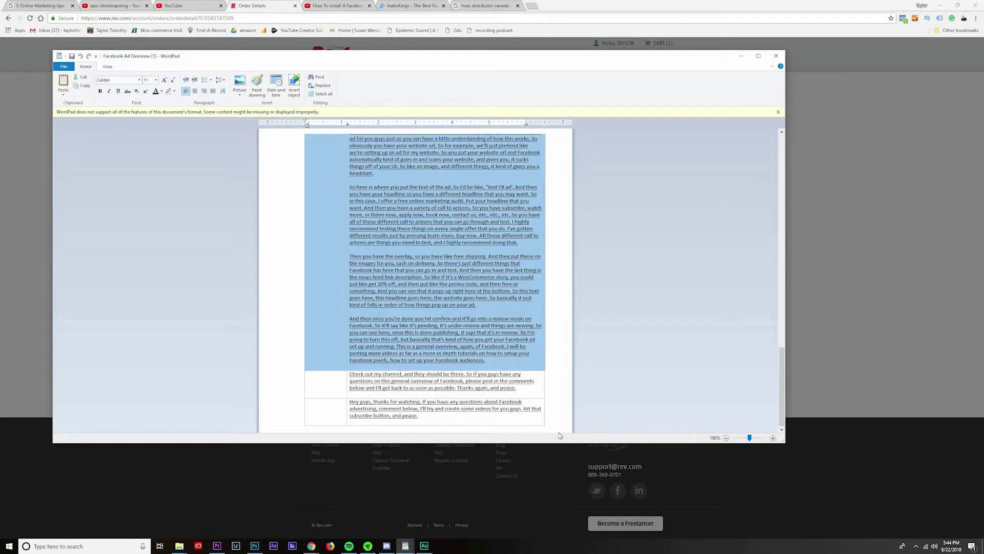
Step: Select the whole transcript text in WordPad and return to the browser
{"action": "left_click_drag", "start_coordinate": [560, 435], "coordinate": [531, 381]}
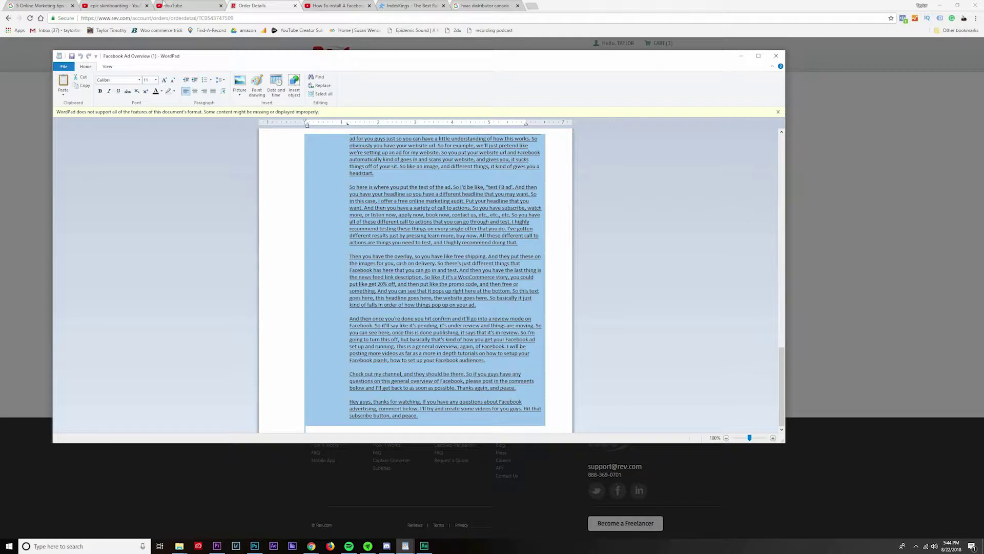
{"action": "left_click", "coordinate": [164, 7]}
Step: Return to the video edit page and expand the description's full transcript
{"action": "left_click", "coordinate": [116, 6]}
{"action": "left_click", "coordinate": [173, 6]}
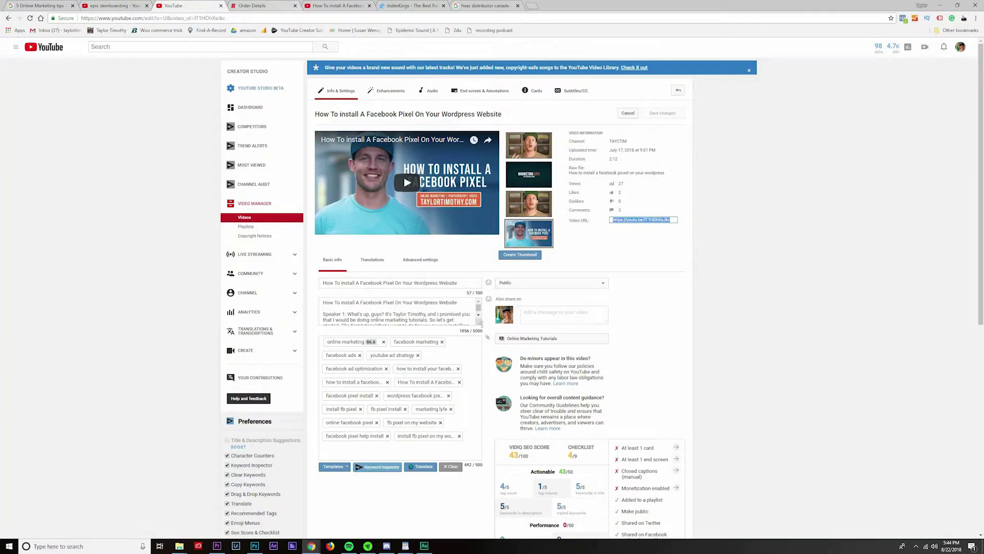
{"action": "left_click", "coordinate": [384, 315]}
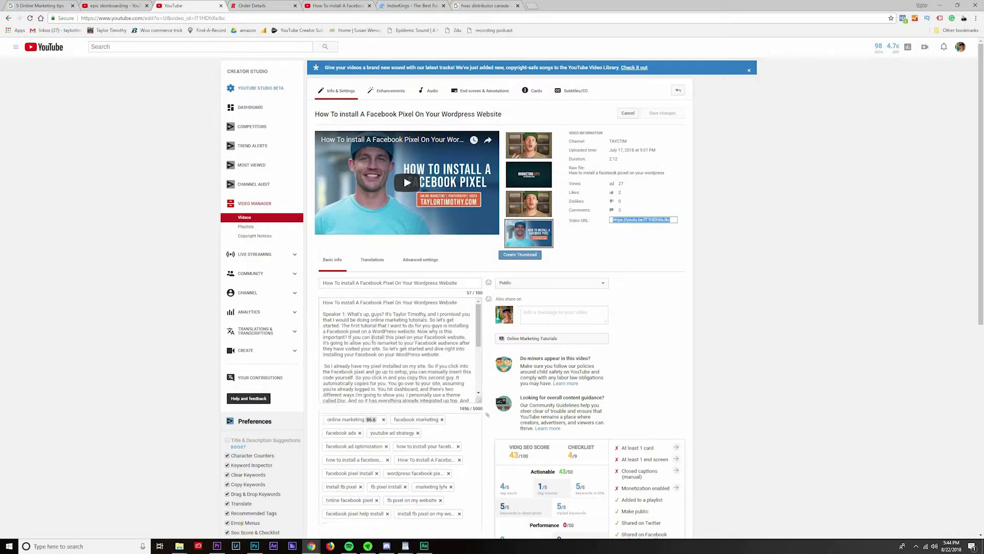
{"action": "scroll", "coordinate": [464, 440], "scroll_direction": "down", "scroll_amount": 3}
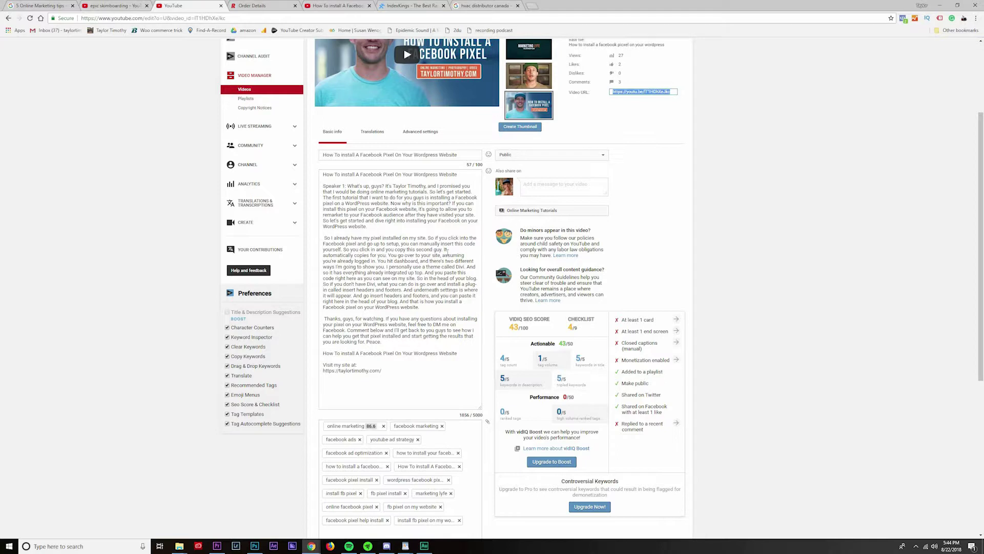
Step: Review the title, description lines and tag box of the Facebook Pixel video
{"action": "triple_click", "coordinate": [352, 156]}
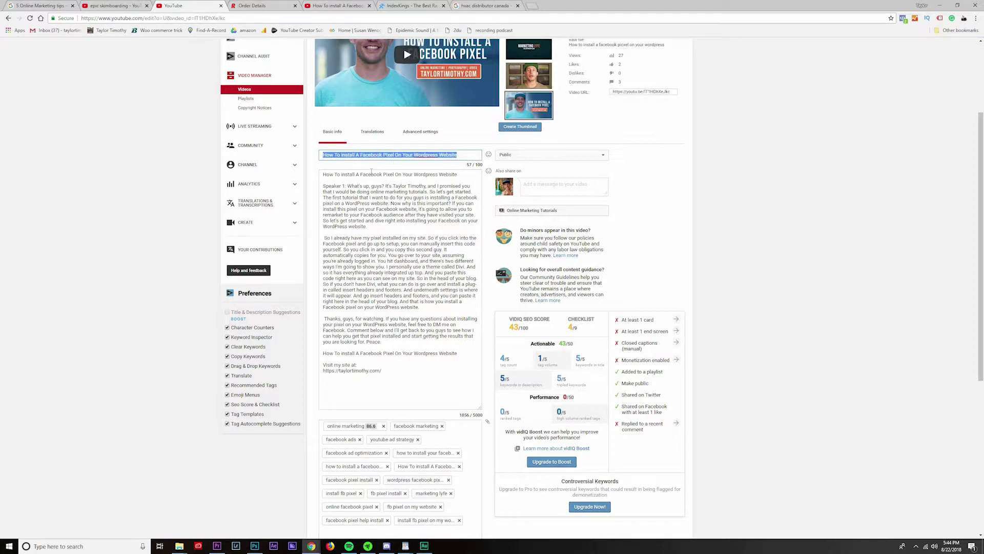
{"action": "triple_click", "coordinate": [372, 174]}
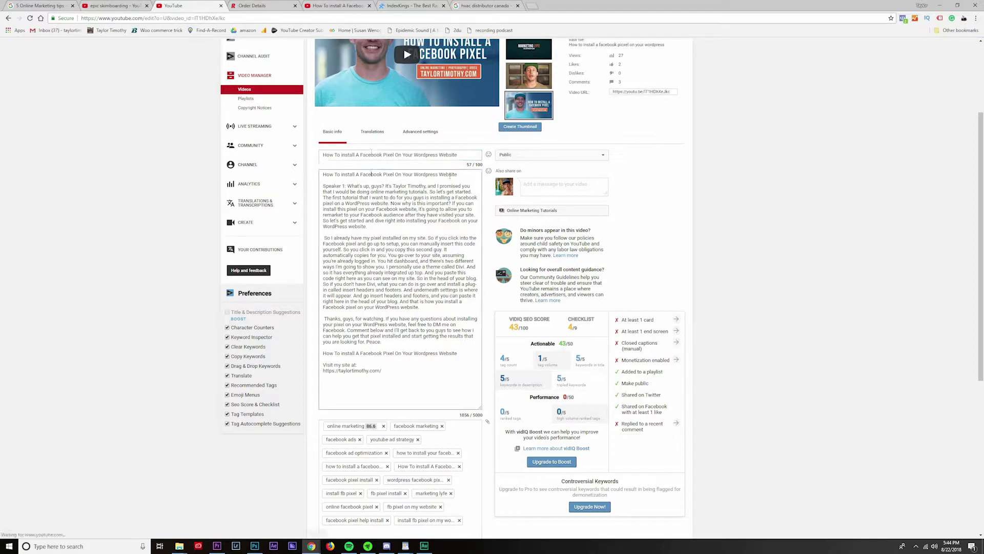
{"action": "triple_click", "coordinate": [341, 352]}
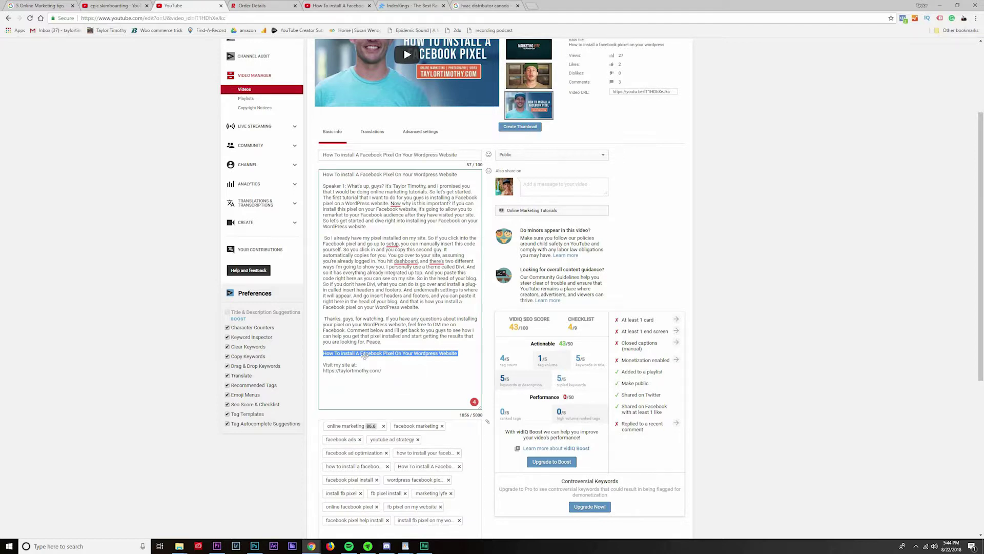
{"action": "scroll", "coordinate": [224, 329], "scroll_direction": "down", "scroll_amount": 3}
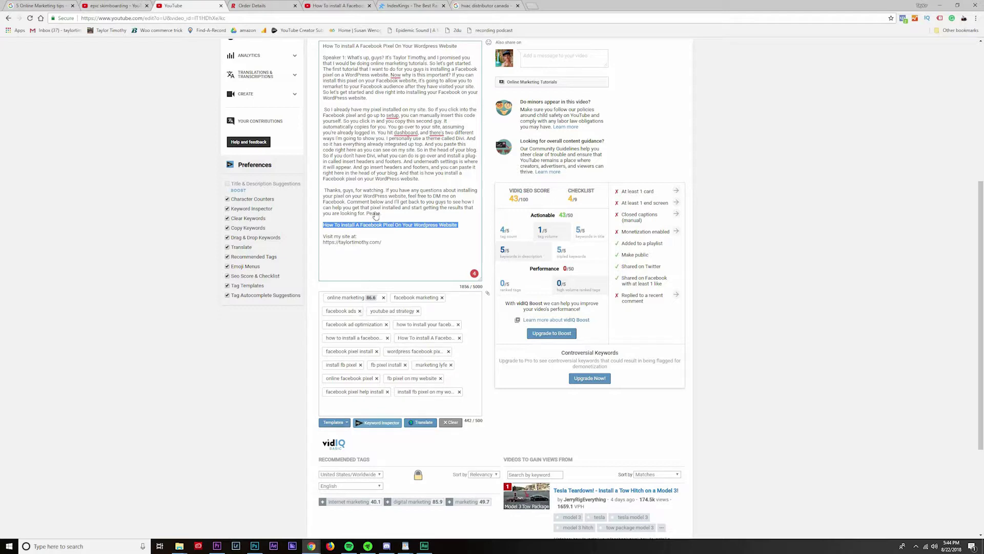
{"action": "scroll", "coordinate": [413, 255], "scroll_direction": "up", "scroll_amount": 3}
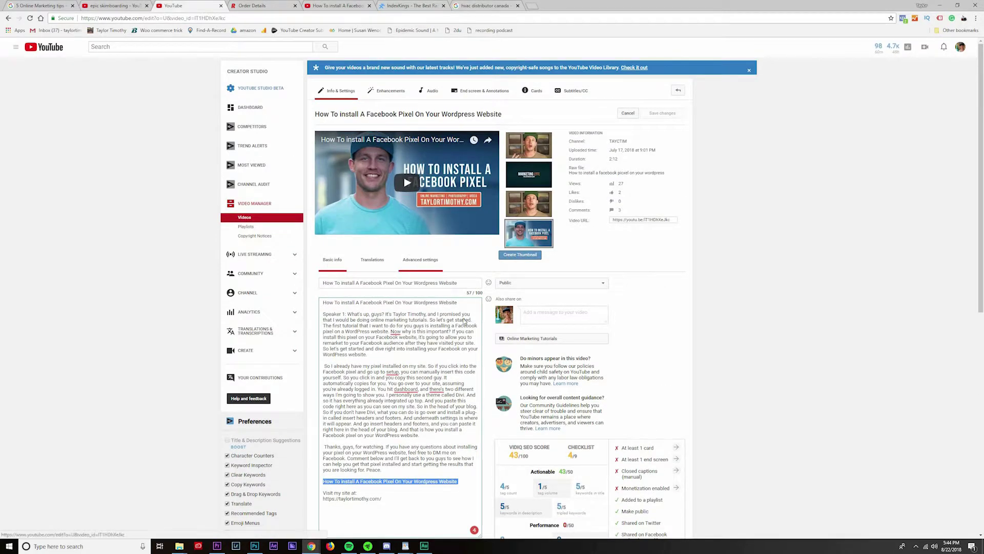
{"action": "scroll", "coordinate": [463, 321], "scroll_direction": "down", "scroll_amount": 5}
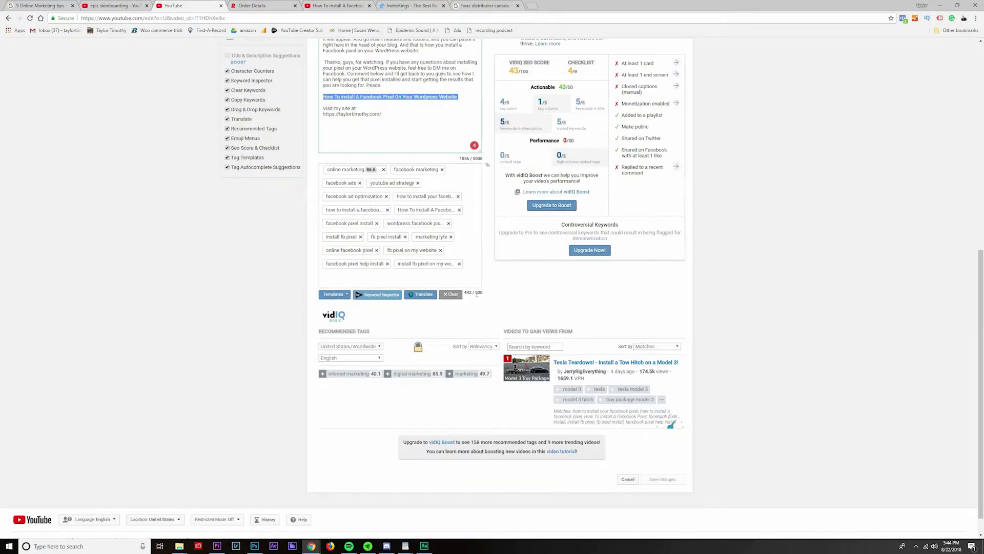
{"action": "left_click_drag", "start_coordinate": [481, 293], "coordinate": [468, 292]}
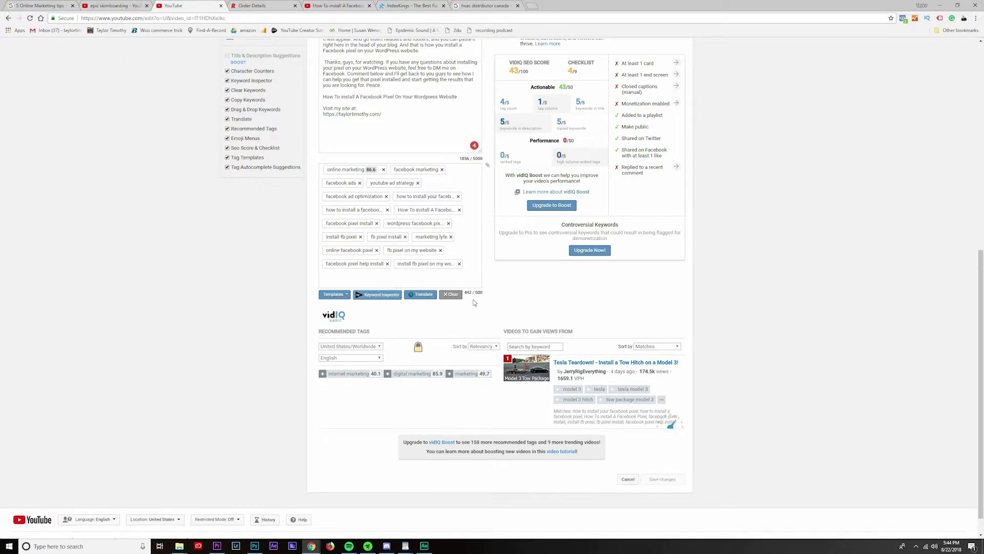
{"action": "scroll", "coordinate": [429, 293], "scroll_direction": "up", "scroll_amount": 2}
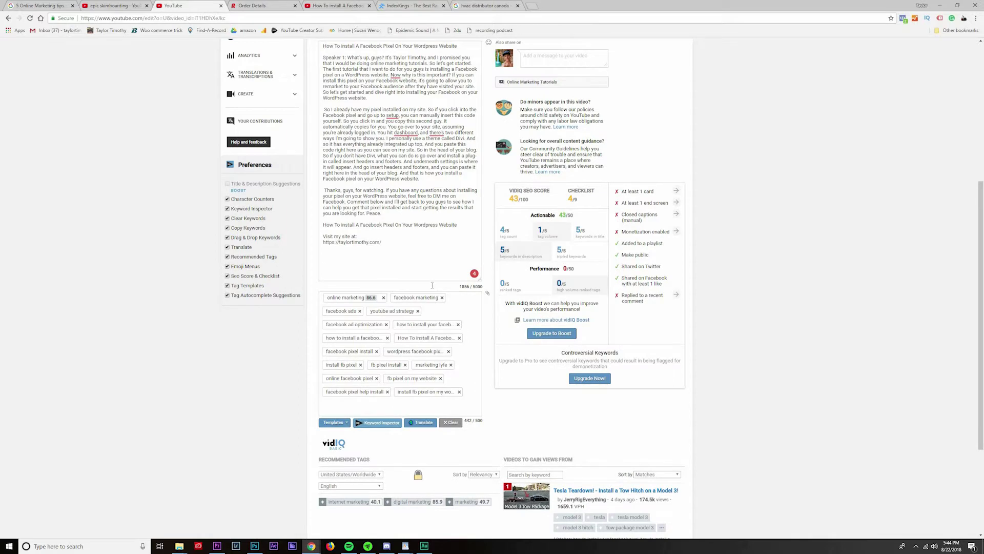
{"action": "scroll", "coordinate": [432, 285], "scroll_direction": "up", "scroll_amount": 2}
{"action": "scroll", "coordinate": [286, 176], "scroll_direction": "up", "scroll_amount": 2}
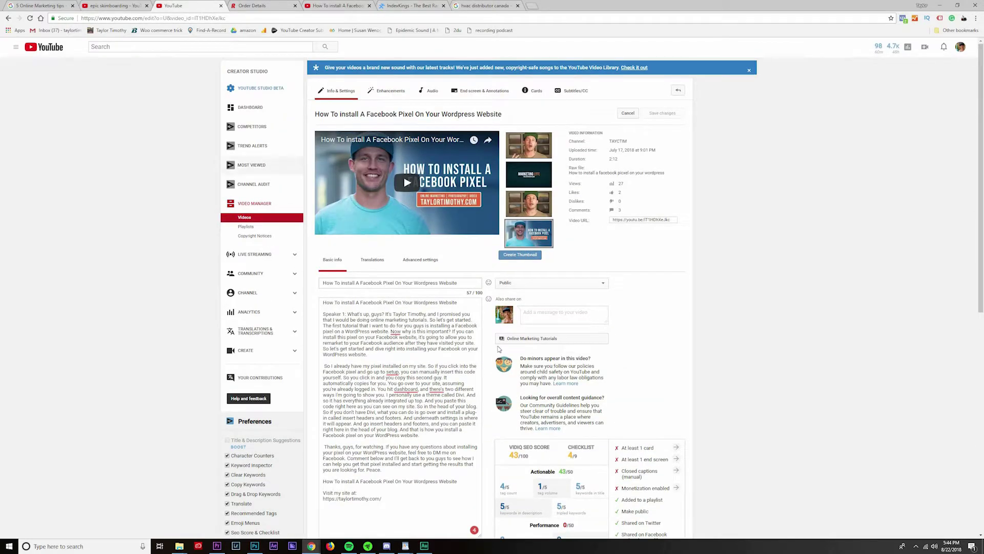
{"action": "scroll", "coordinate": [322, 221], "scroll_direction": "down", "scroll_amount": 2}
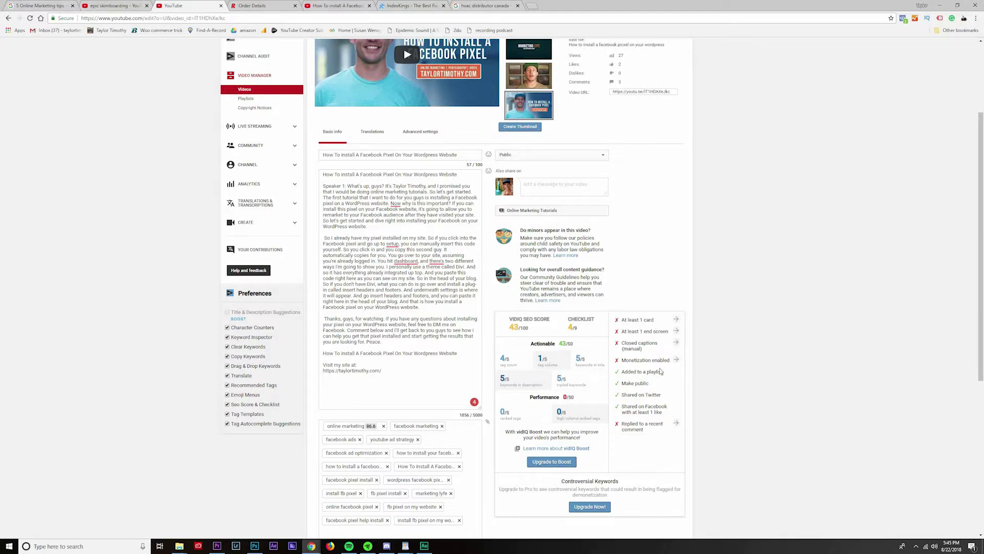
{"action": "left_click_drag", "start_coordinate": [616, 318], "coordinate": [772, 400]}
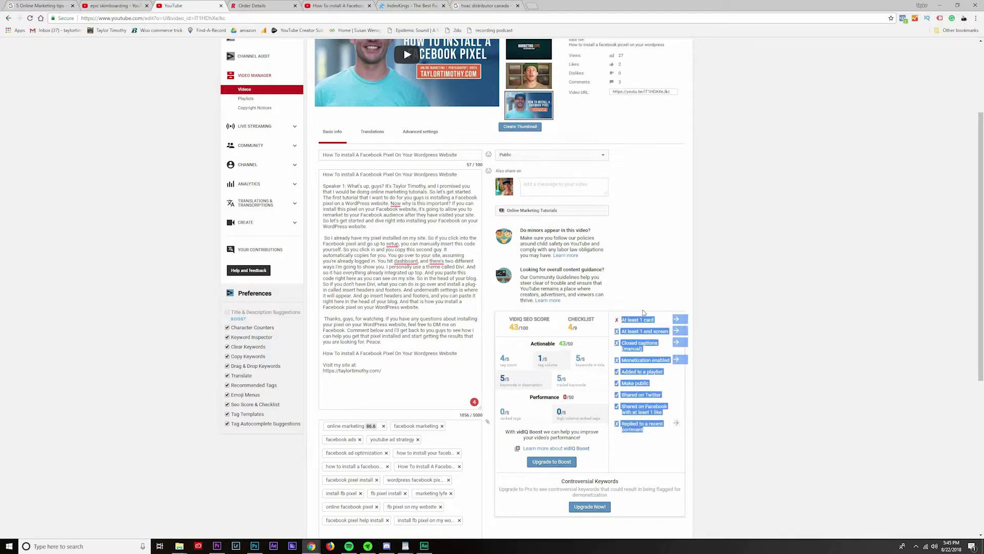
{"action": "left_click", "coordinate": [625, 328]}
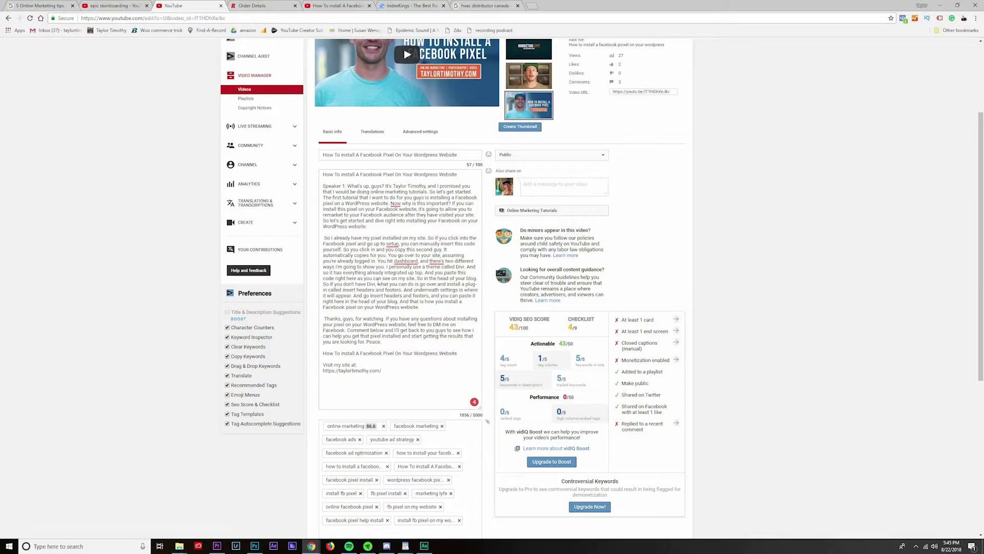
{"action": "scroll", "coordinate": [378, 169], "scroll_direction": "up", "scroll_amount": 3}
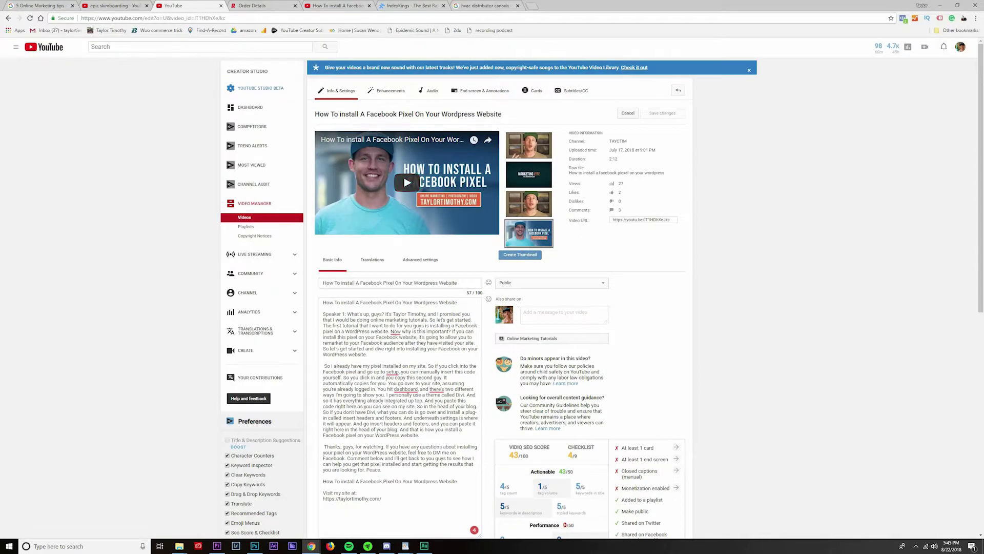
{"action": "scroll", "coordinate": [438, 327], "scroll_direction": "down", "scroll_amount": 3}
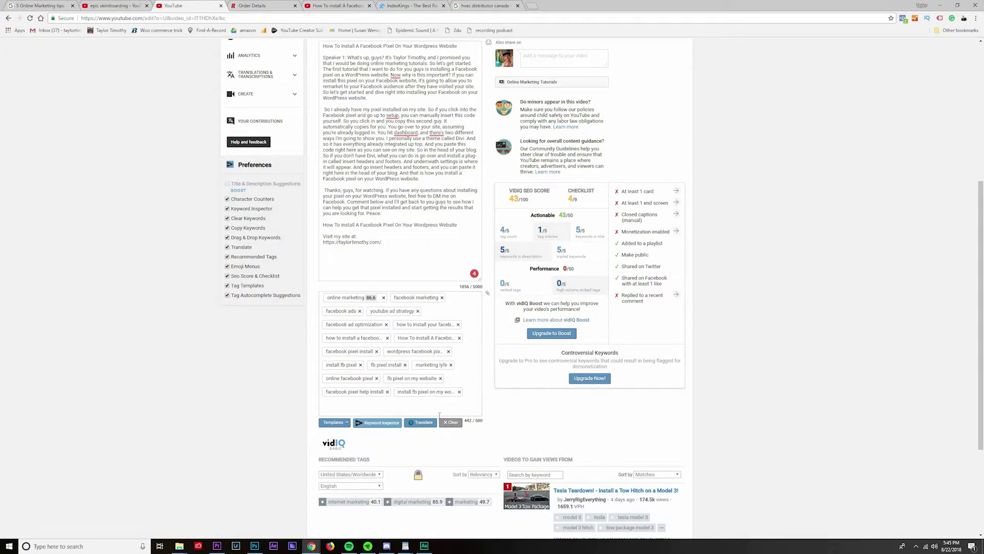
{"action": "scroll", "coordinate": [439, 416], "scroll_direction": "up", "scroll_amount": 3}
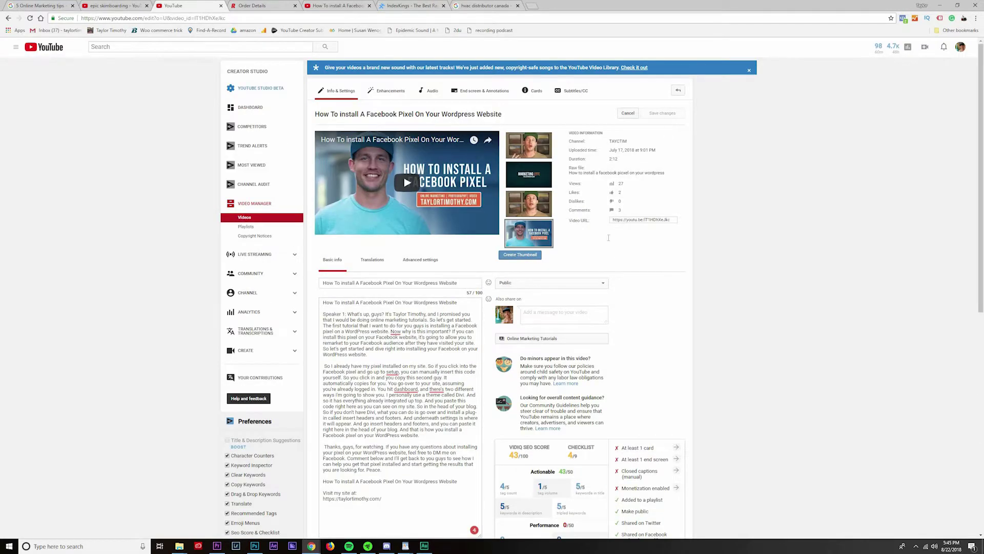
Step: Keep privacy Public, save changes and leave for the video's watch page
{"action": "left_click", "coordinate": [570, 286]}
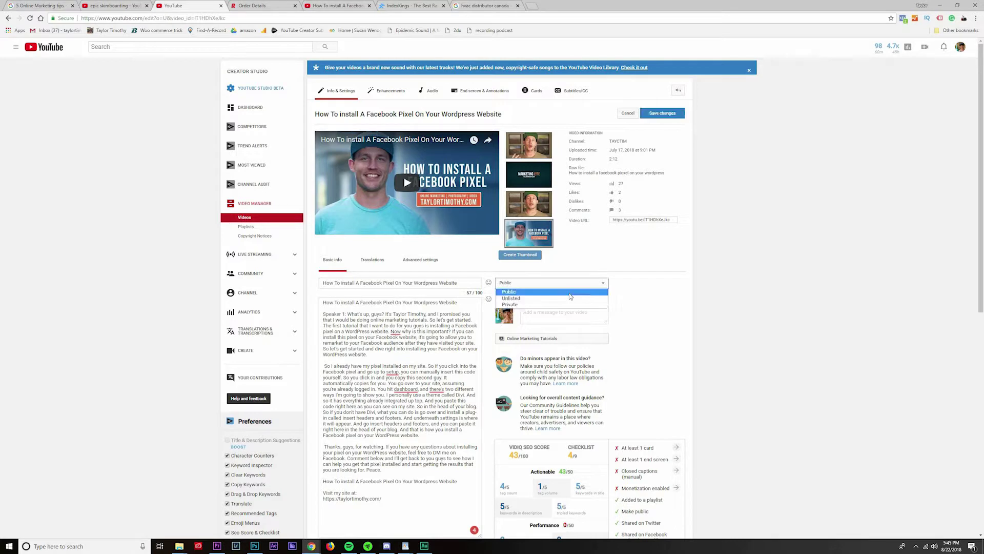
{"action": "left_click", "coordinate": [678, 259]}
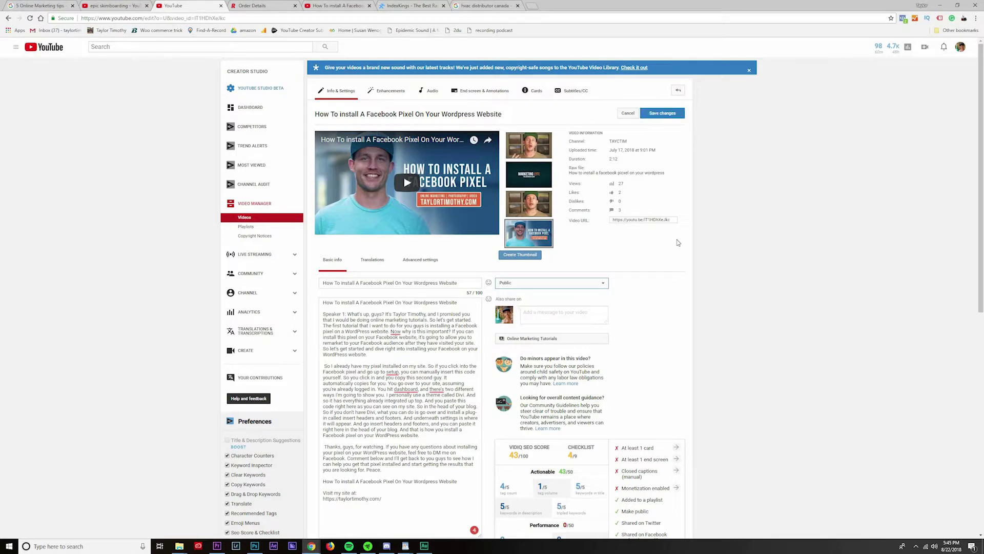
{"action": "left_click", "coordinate": [676, 115]}
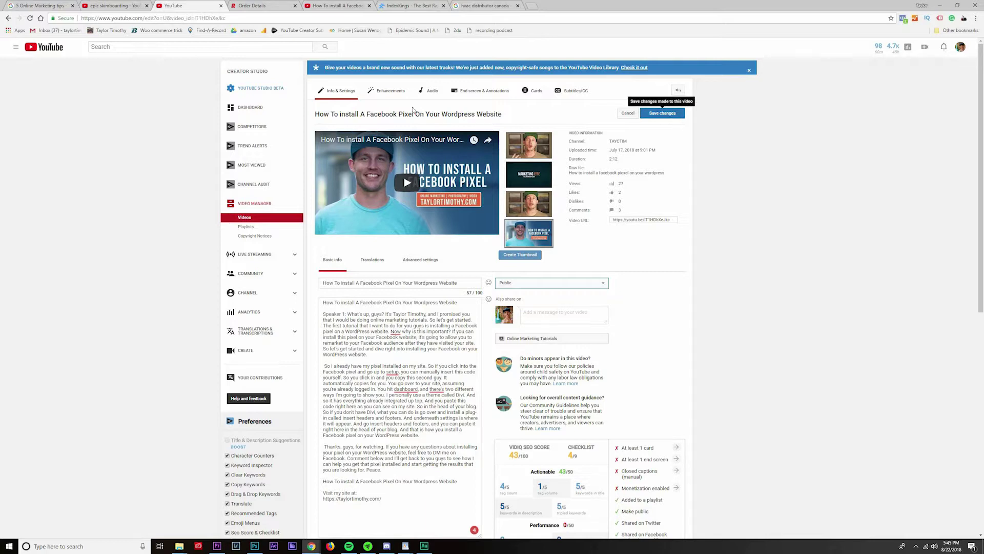
{"action": "left_click", "coordinate": [468, 115]}
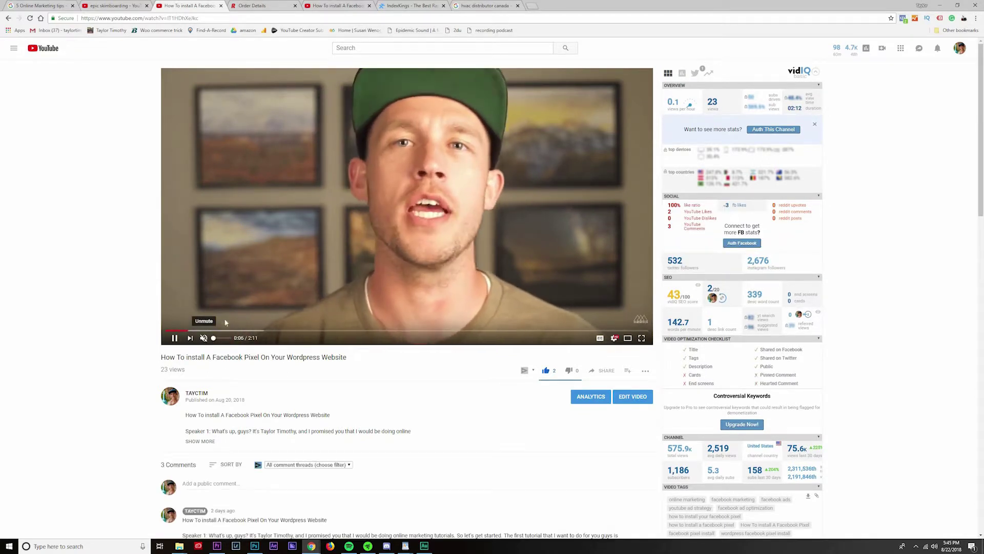
{"action": "scroll", "coordinate": [207, 339], "scroll_direction": "down", "scroll_amount": 3}
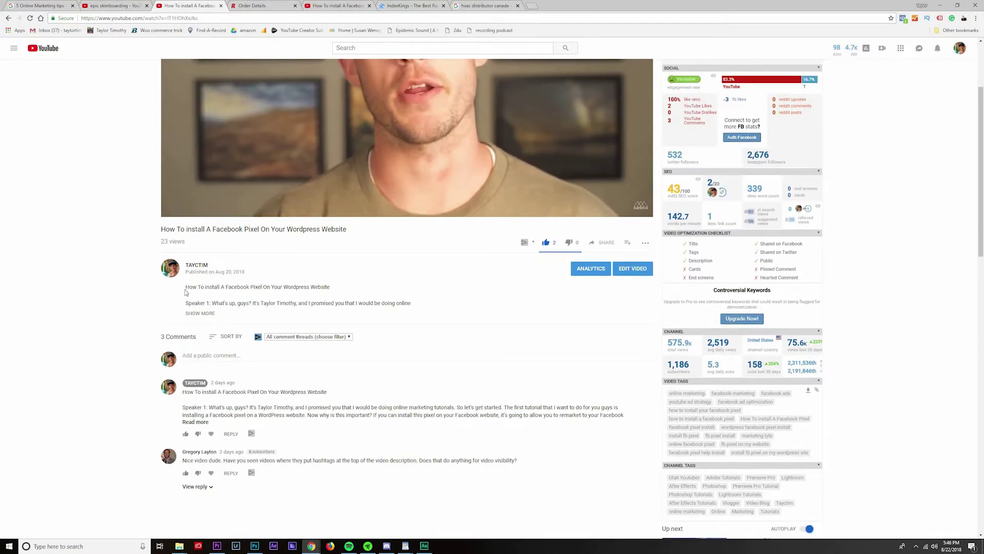
Step: Expand the full transcript description and select the video's web address
{"action": "left_click", "coordinate": [202, 314]}
{"action": "scroll", "coordinate": [339, 305], "scroll_direction": "down", "scroll_amount": 2}
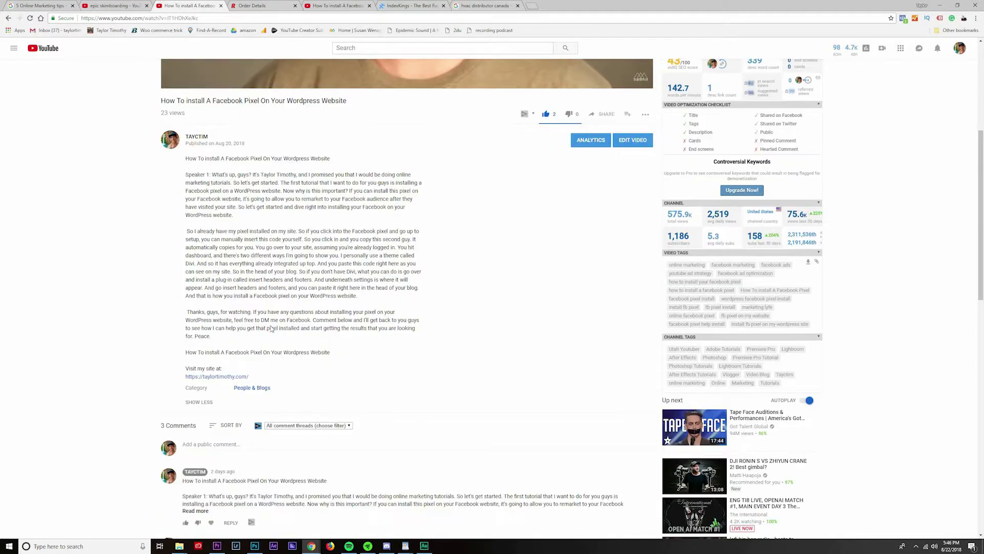
{"action": "scroll", "coordinate": [230, 194], "scroll_direction": "down", "scroll_amount": 3}
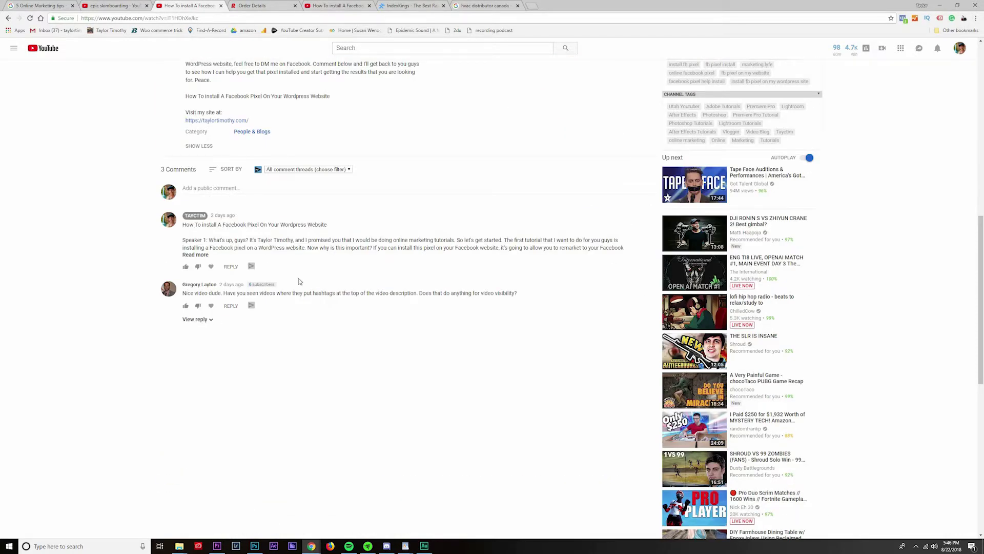
{"action": "scroll", "coordinate": [324, 230], "scroll_direction": "up", "scroll_amount": 2}
{"action": "scroll", "coordinate": [231, 185], "scroll_direction": "up", "scroll_amount": 10}
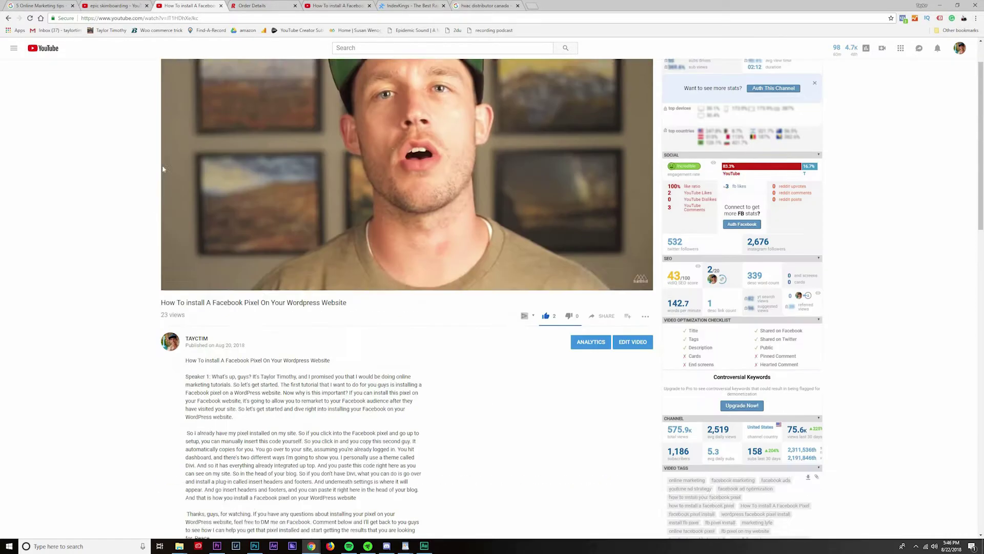
{"action": "left_click", "coordinate": [383, 16]}
{"action": "left_click", "coordinate": [401, 6]}
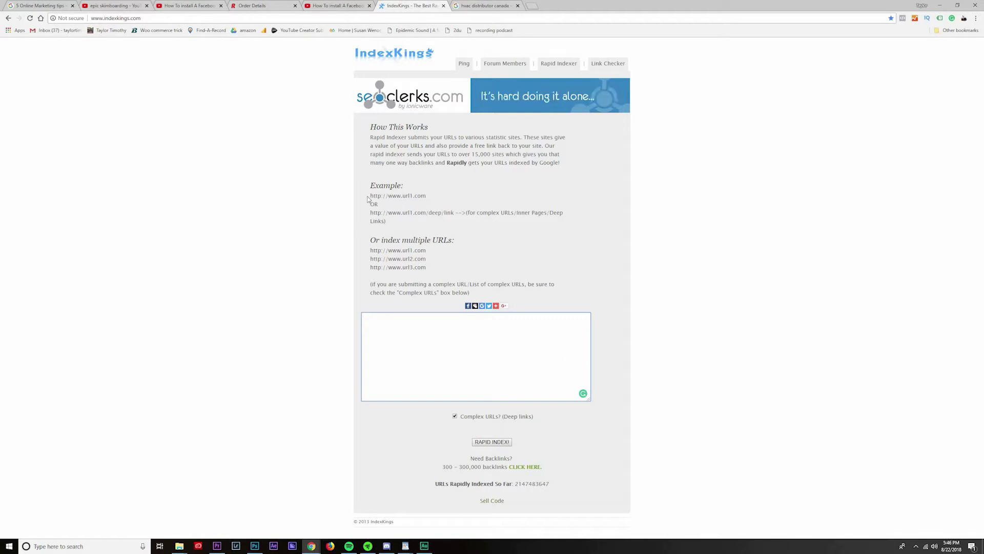
{"action": "left_click", "coordinate": [336, 5]}
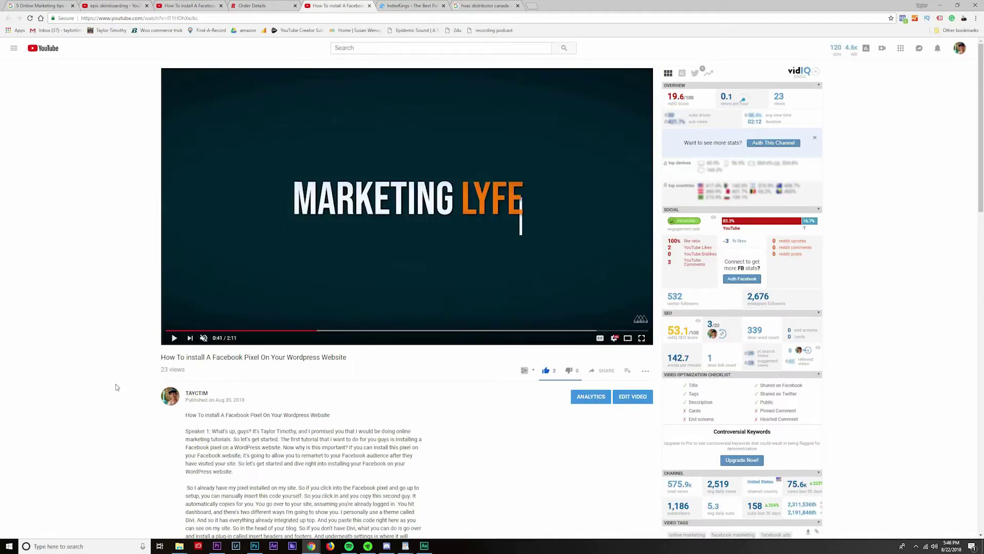
Step: Select and copy the video title from the watch page
{"action": "left_click_drag", "start_coordinate": [217, 357], "coordinate": [308, 539]}
{"action": "left_click", "coordinate": [180, 356]}
{"action": "left_click_drag", "start_coordinate": [161, 358], "coordinate": [347, 357]}
{"action": "key", "text": "ctrl+c"}
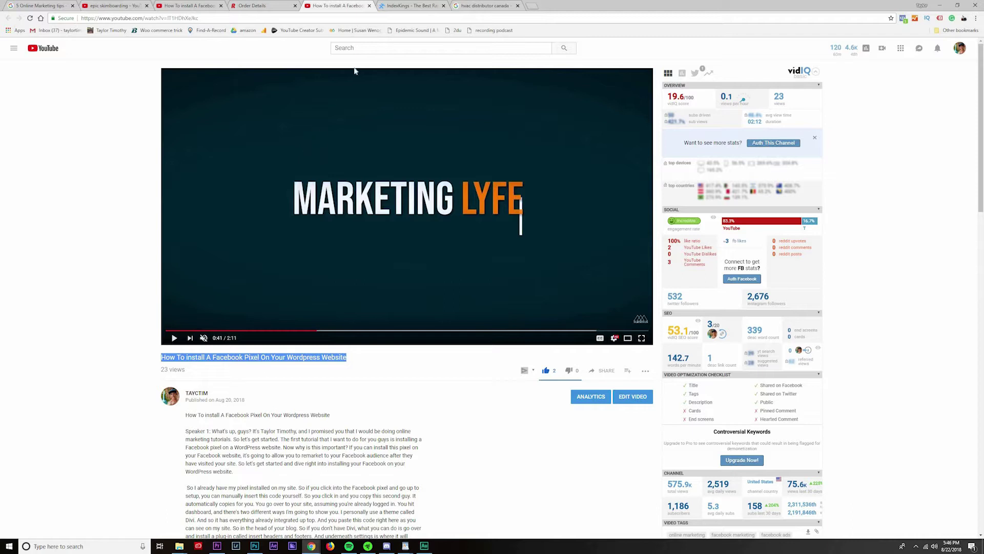
Step: Search YouTube for the pasted video title
{"action": "left_click", "coordinate": [367, 48]}
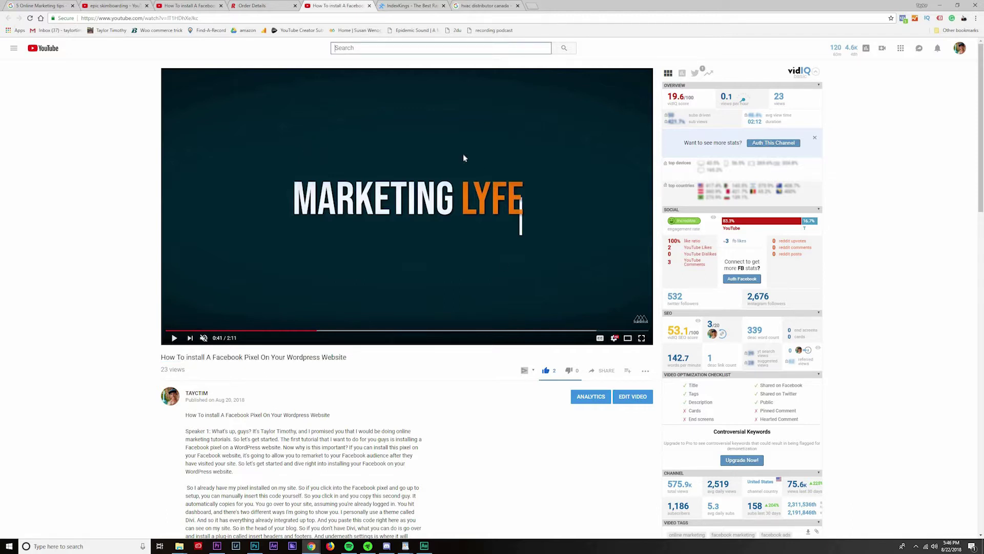
{"action": "key", "text": "ctrl+v"}
{"action": "left_click", "coordinate": [574, 49]}
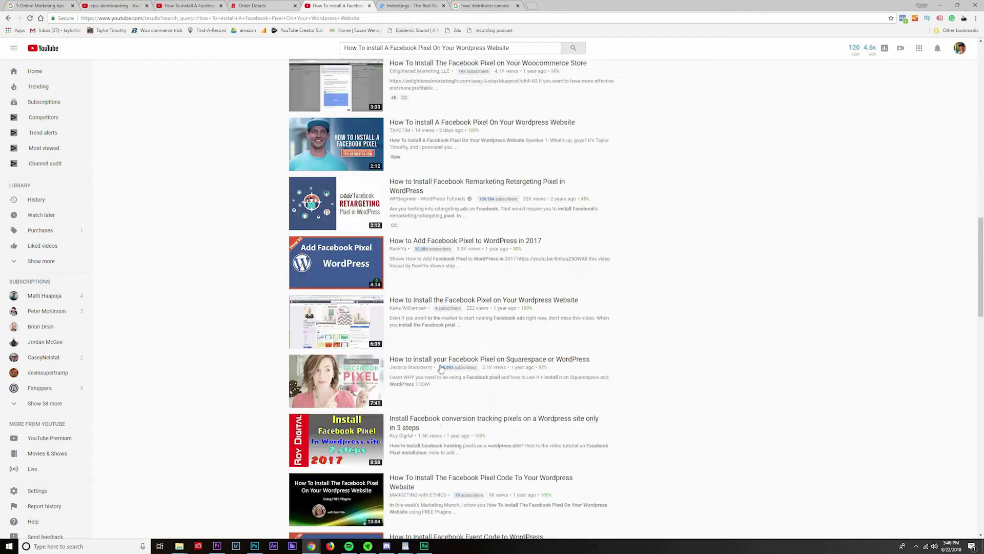
{"action": "mouse_move", "coordinate": [483, 304]}
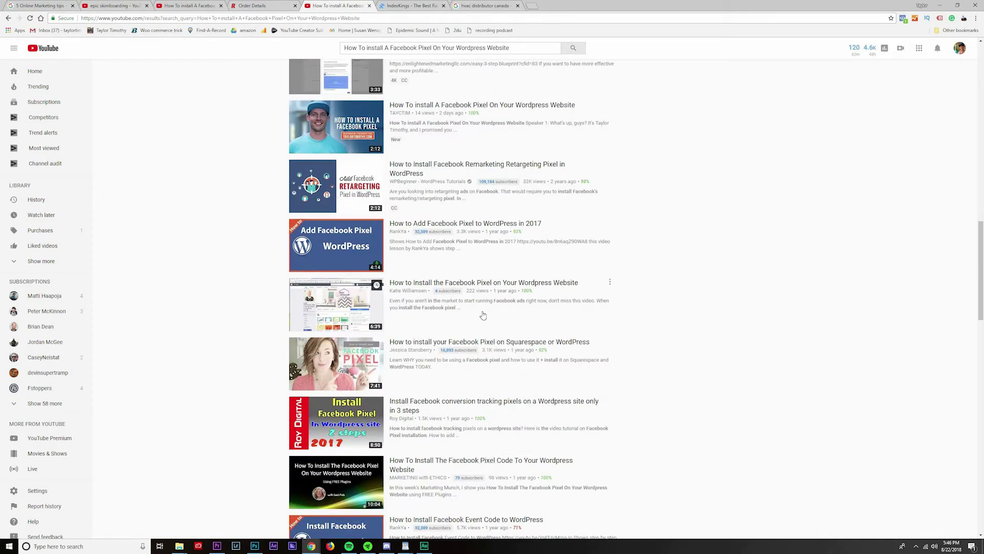
{"action": "scroll", "coordinate": [545, 333], "scroll_direction": "up", "scroll_amount": 5}
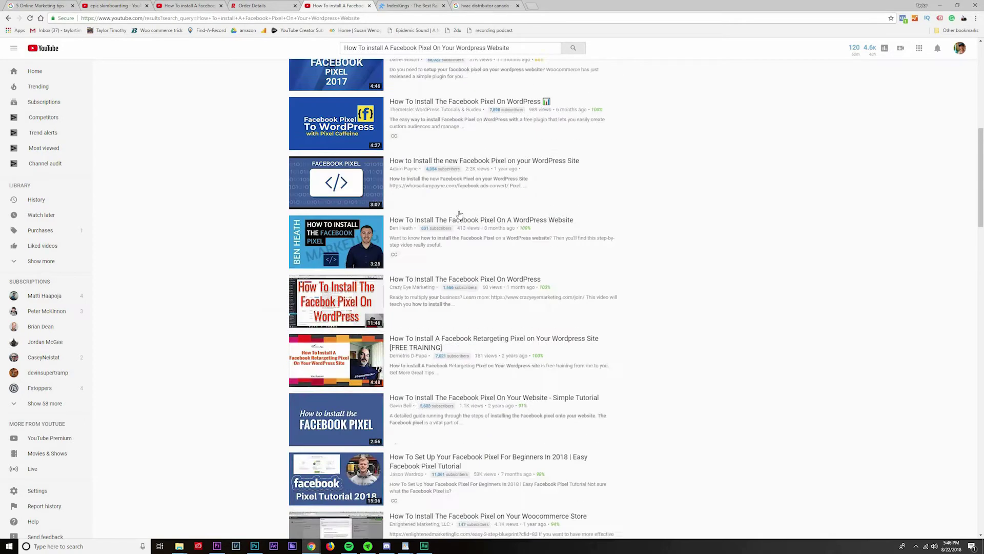
{"action": "scroll", "coordinate": [545, 333], "scroll_direction": "up", "scroll_amount": 5}
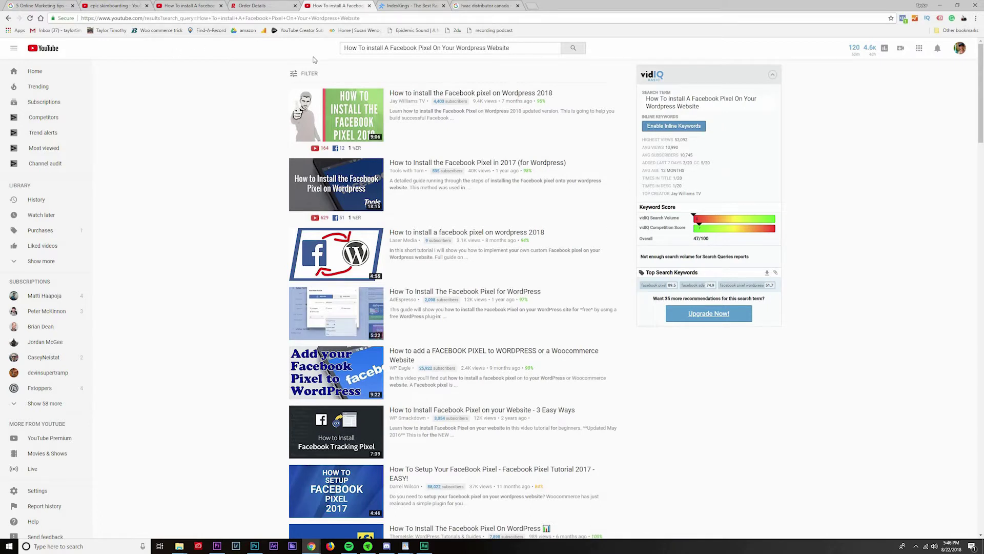
Step: Select the whole 'hvac distributor canada' search query in the YouTube search box
{"action": "triple_click", "coordinate": [474, 48]}
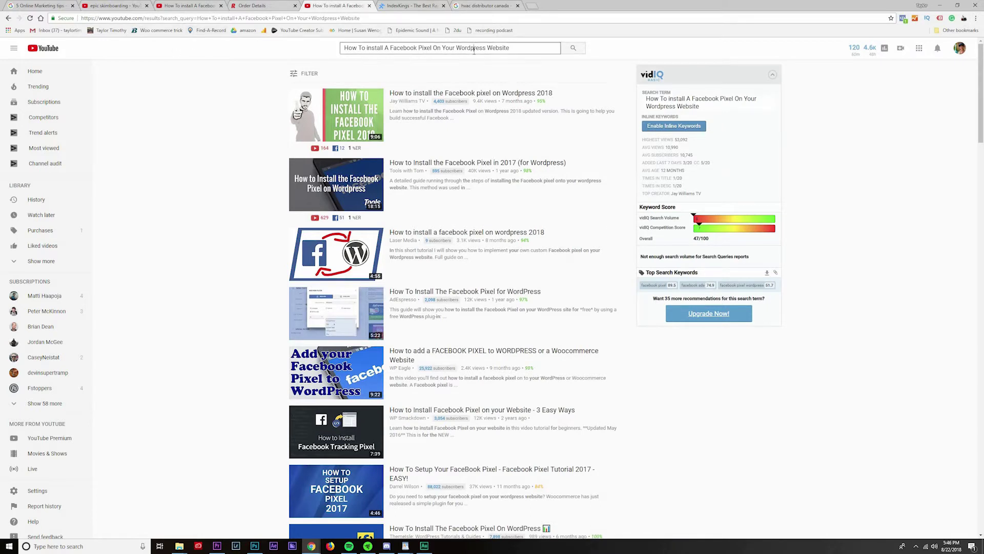